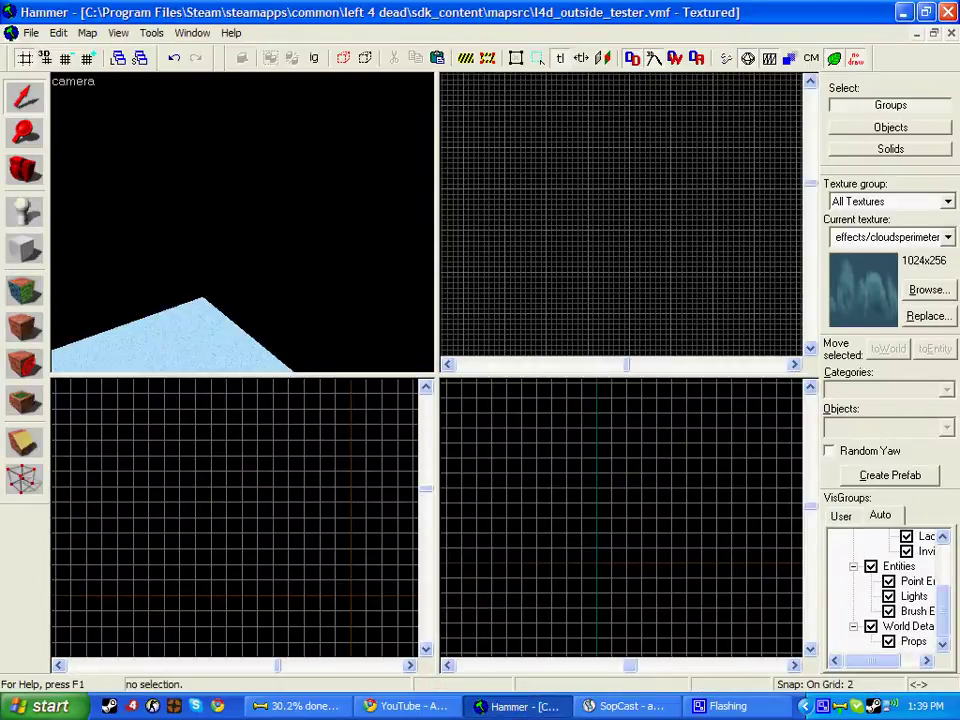
Filter the texture library by "tools" and make tools/toolsskybox the current texture for new blocks
key("shift+b")
scroll(622, 215, "down", 5)
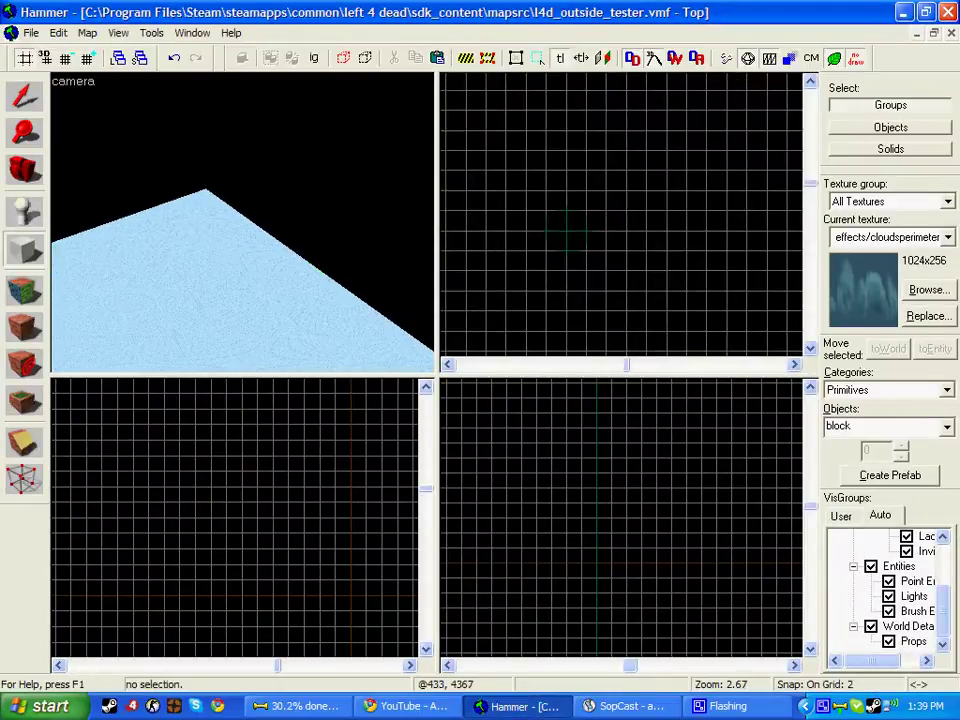
scroll(718, 121, "down", 8)
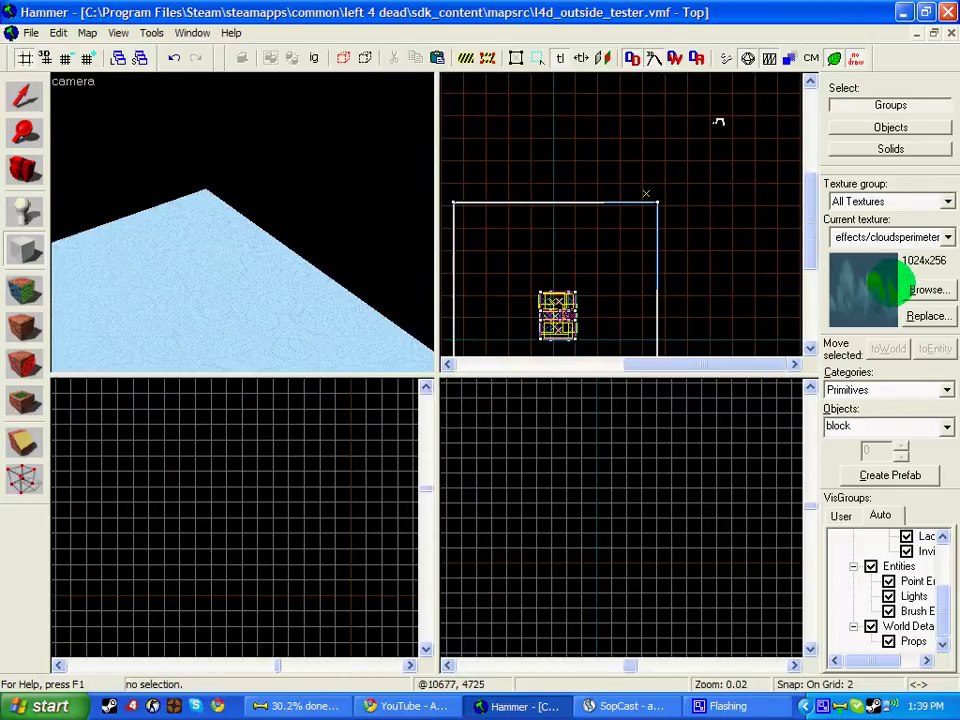
left_click(925, 290)
type("tools")
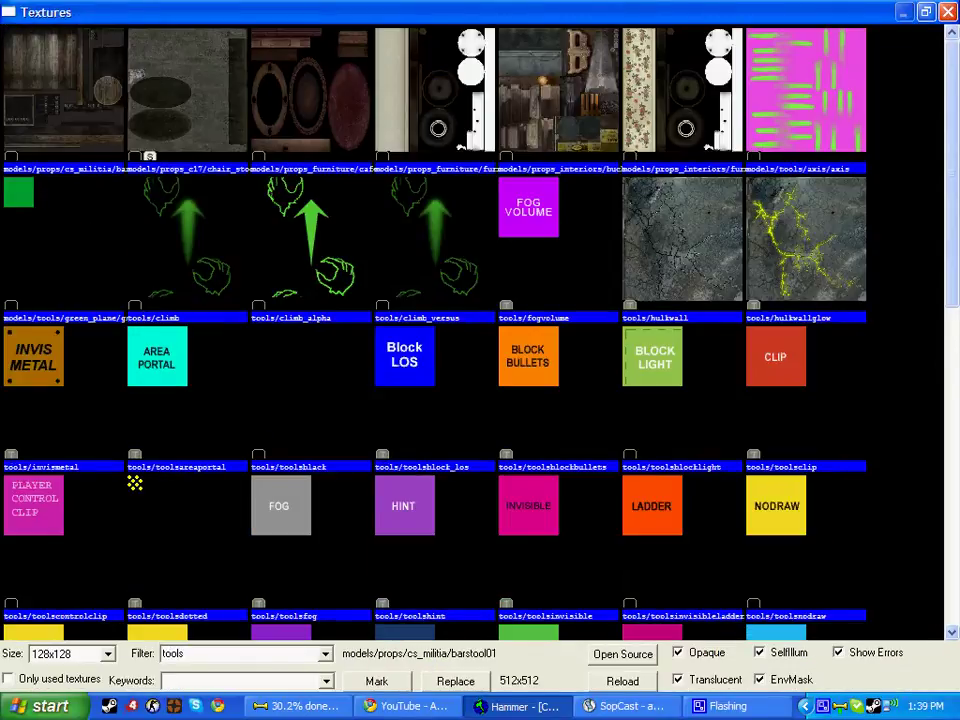
scroll(470, 330, "down", 5)
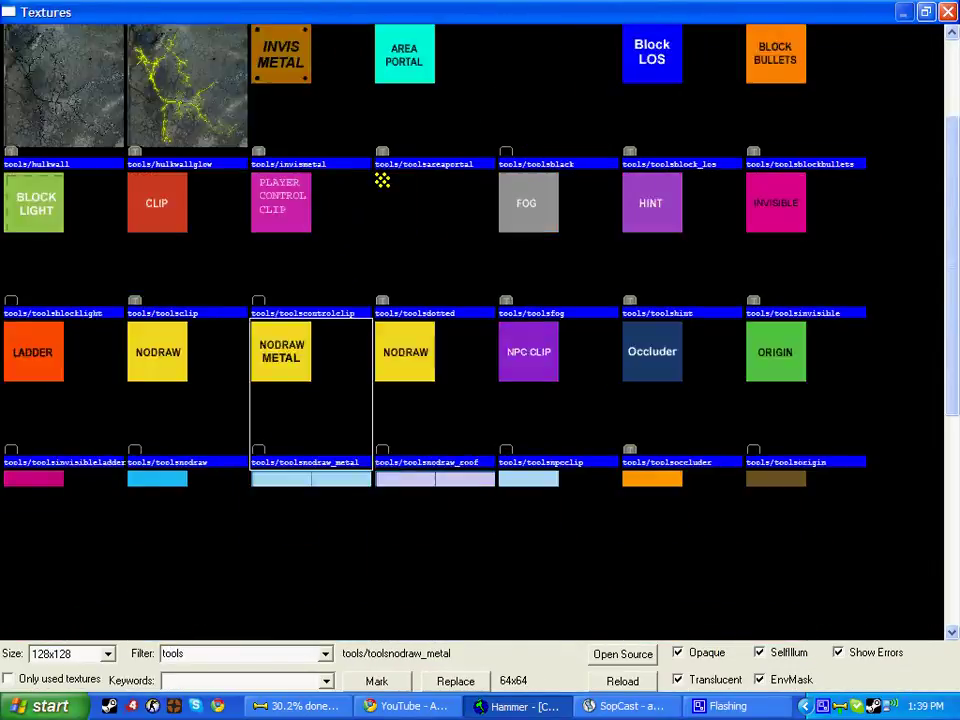
double_click(304, 375)
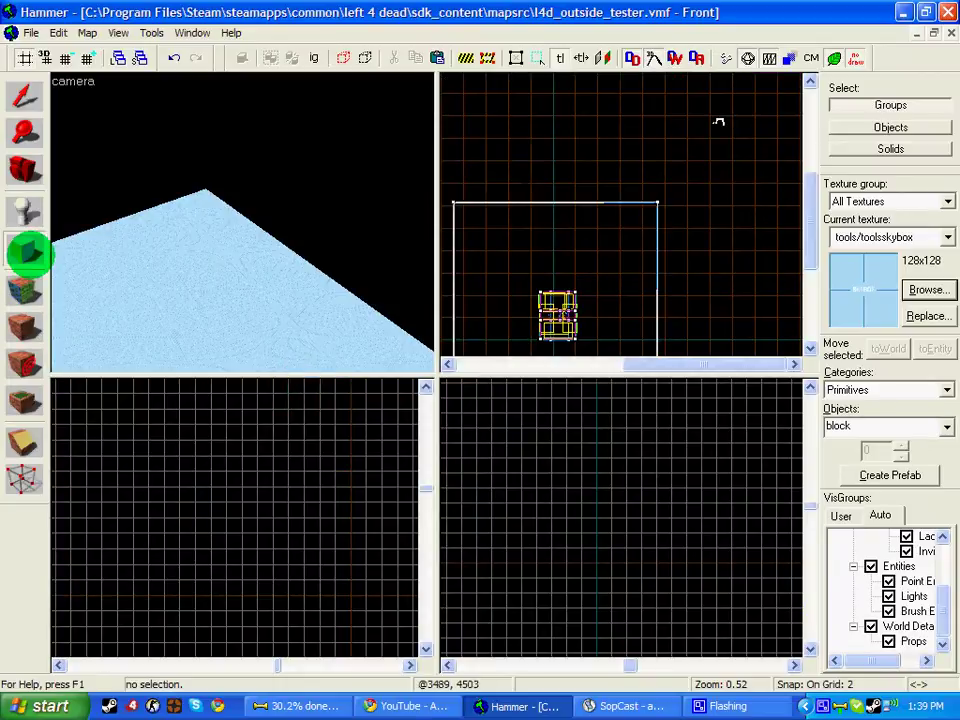
Create a block about 1746 by 1797 units inside the large outline, beside the existing buildings, and heighten it in the front view
scroll(545, 177, "down", 1)
mouse_move(518, 221)
left_mouse_down()
mouse_move(565, 248)
mouse_move(551, 255)
left_mouse_up()
key("s")
key("a")
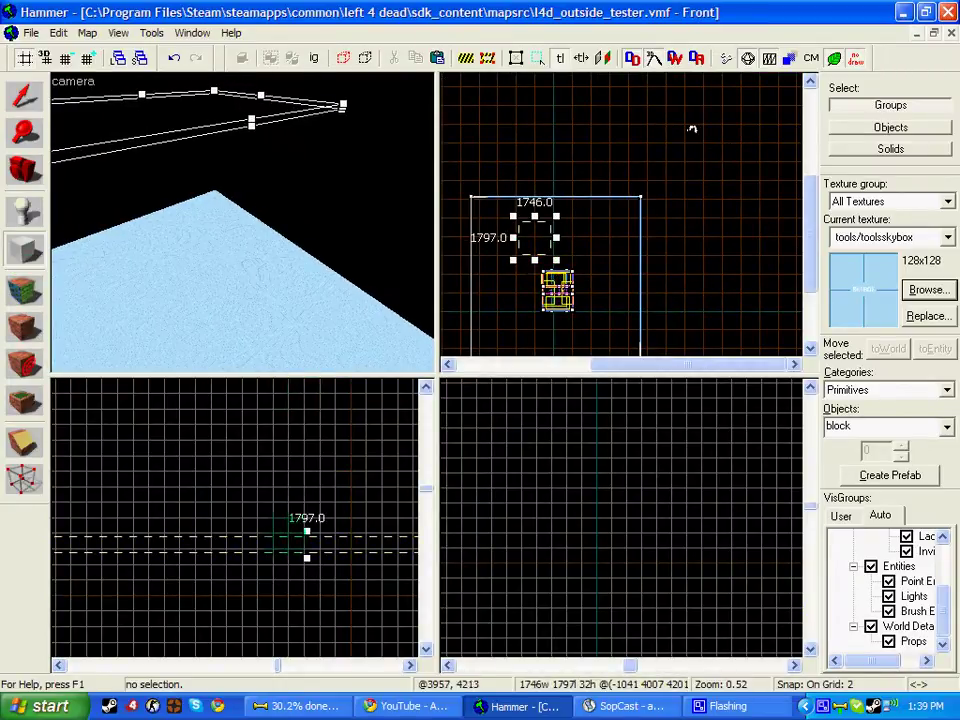
scroll(311, 418, "down", 2)
left_click_drag(306, 529, 312, 439)
key("Return")
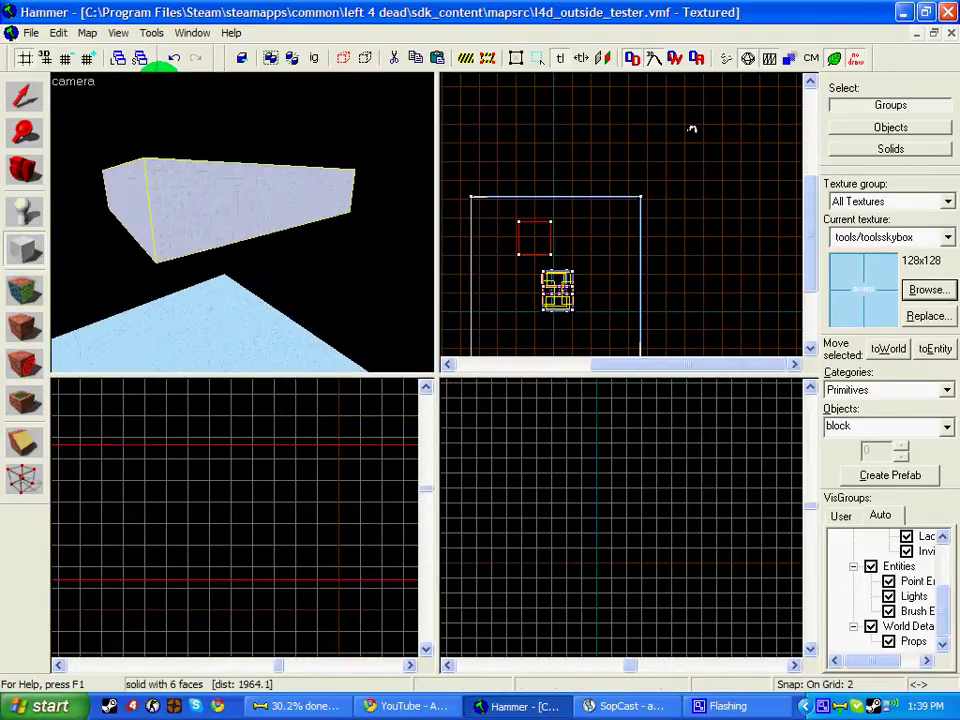
Hollow the new skybox block outward with a wall thickness of -32 and select the resulting group
left_click(152, 33)
left_click(165, 68)
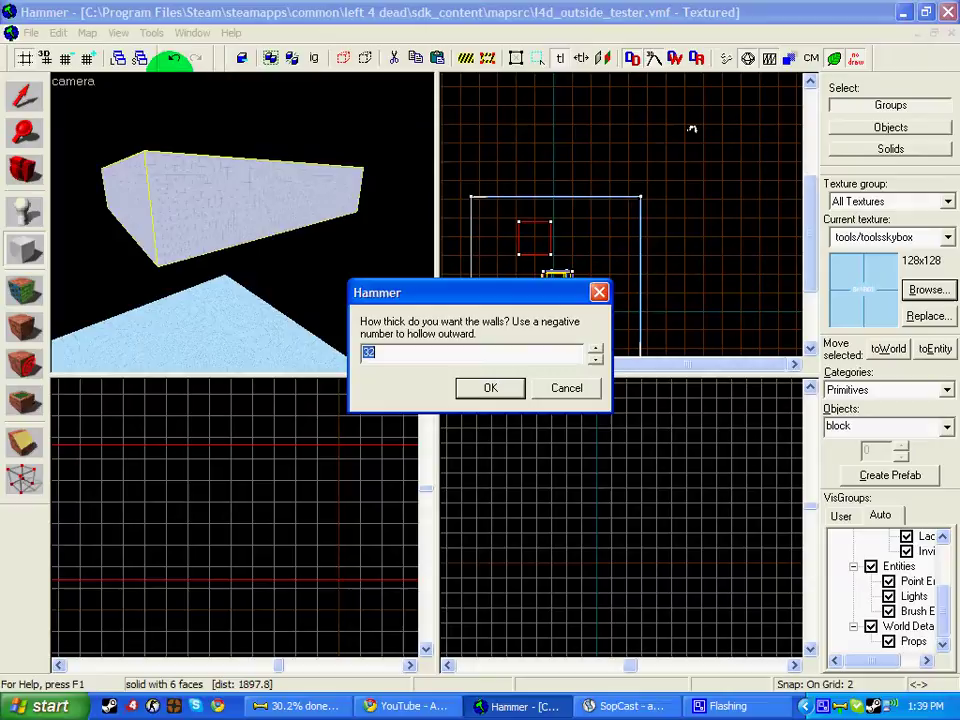
type("-32")
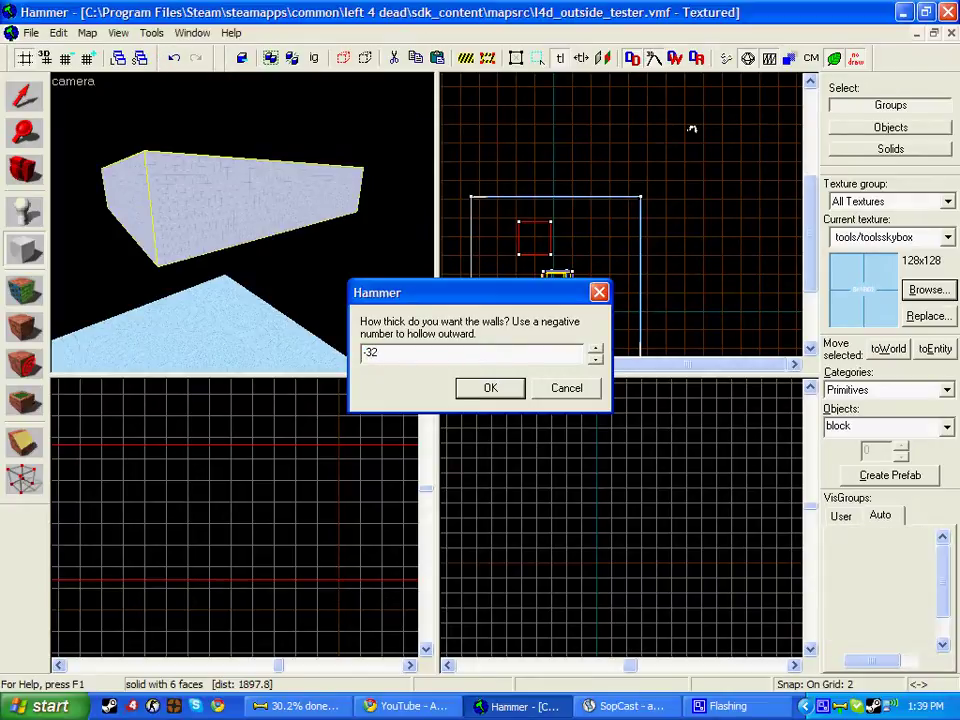
key("Return")
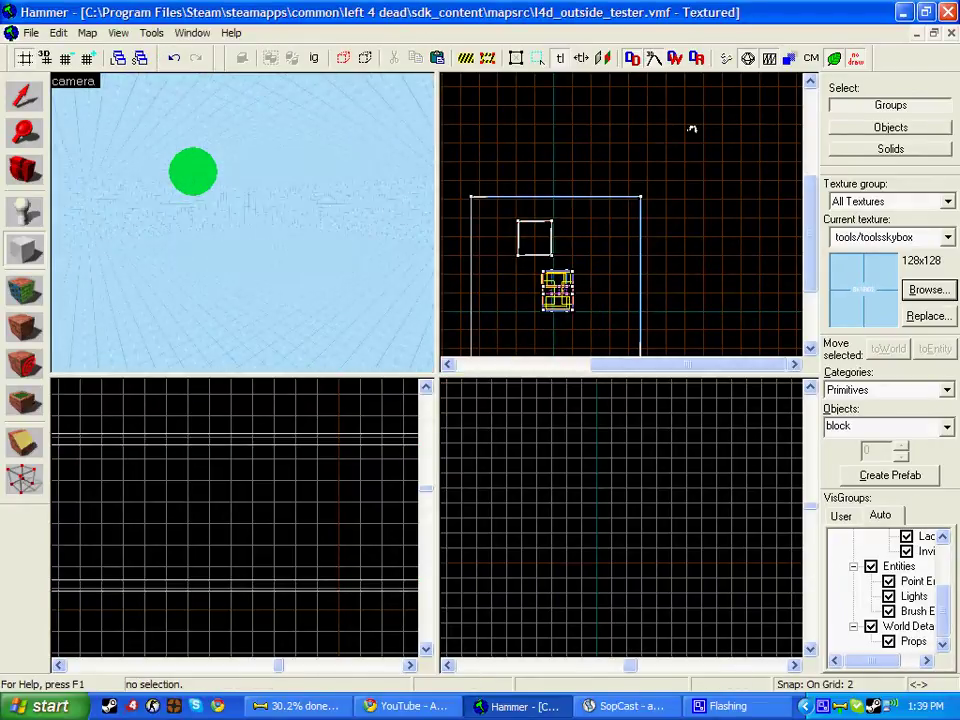
left_click(27, 95)
left_click(157, 139)
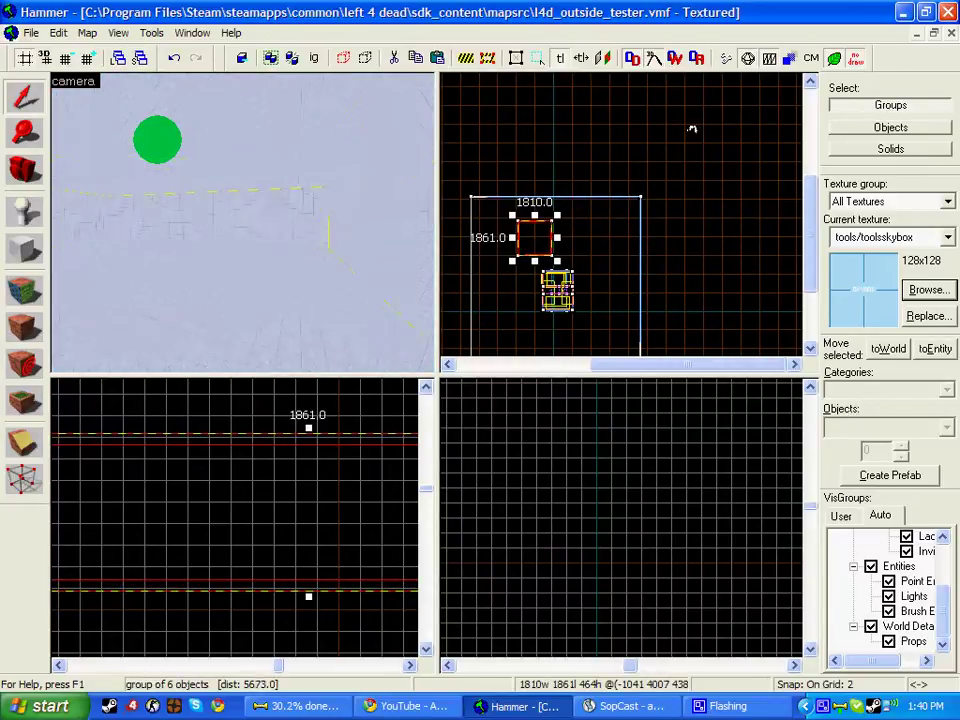
Place a sky_camera entity on the floor inside the hollow skybox room
left_click(25, 211)
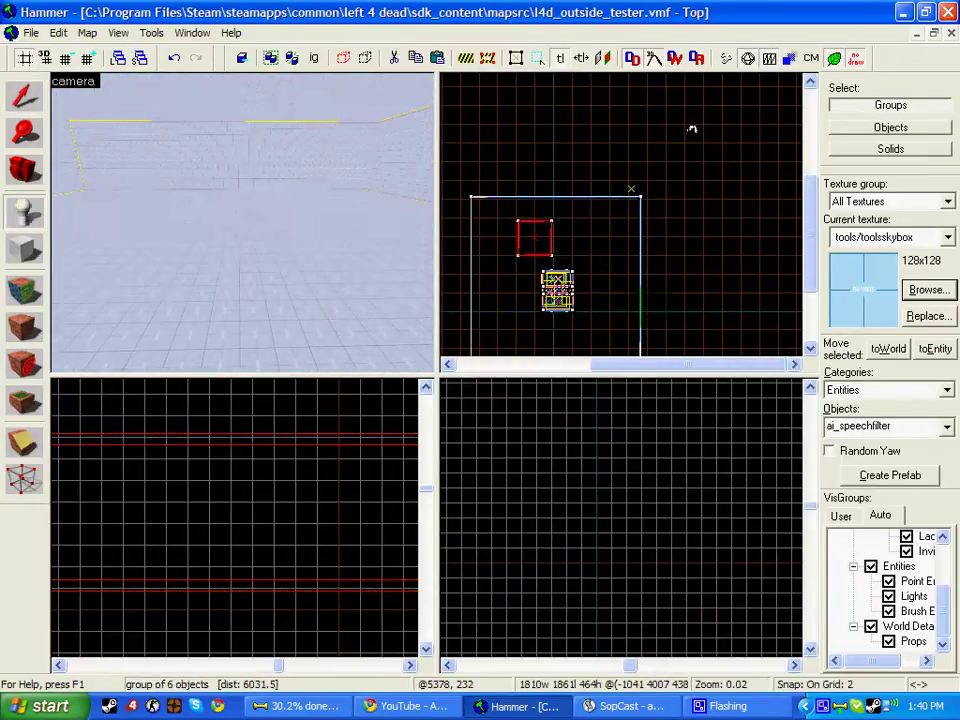
type("sky_")
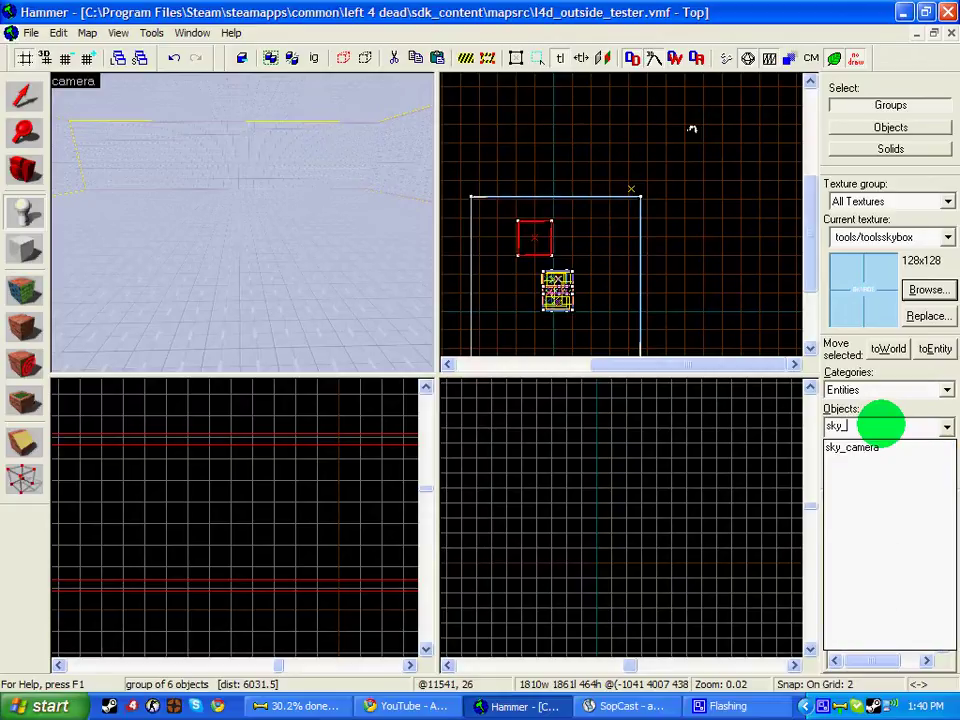
type("c")
key("Return")
left_click(205, 292)
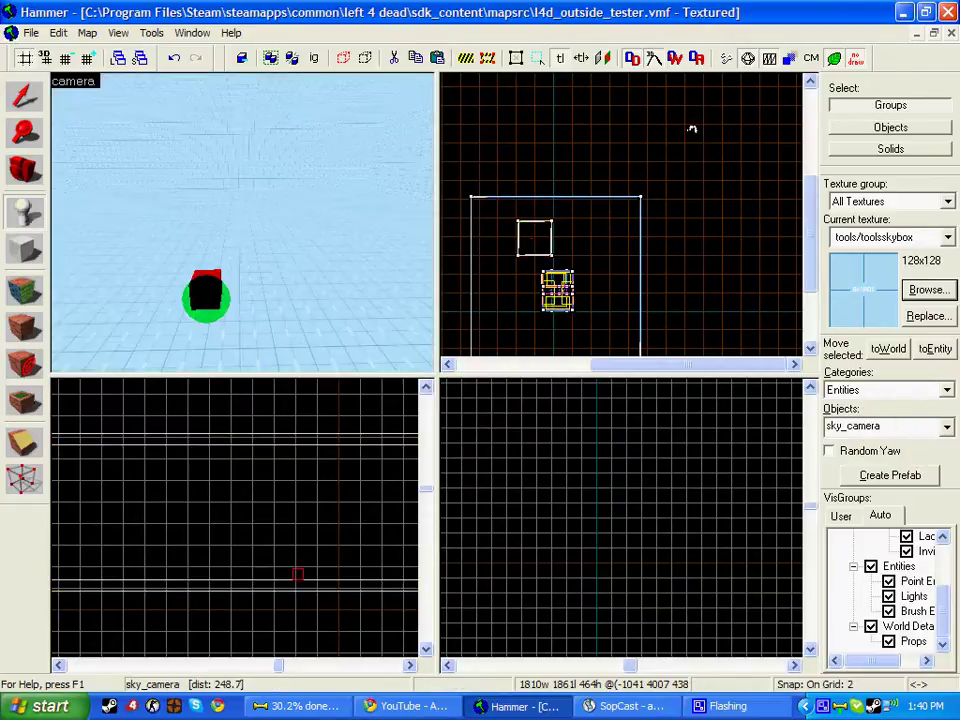
Move the sky_camera horizontally to the centre of the skybox room in the top view
left_click(25, 95)
left_click(536, 58)
scroll(482, 298, "up", 2)
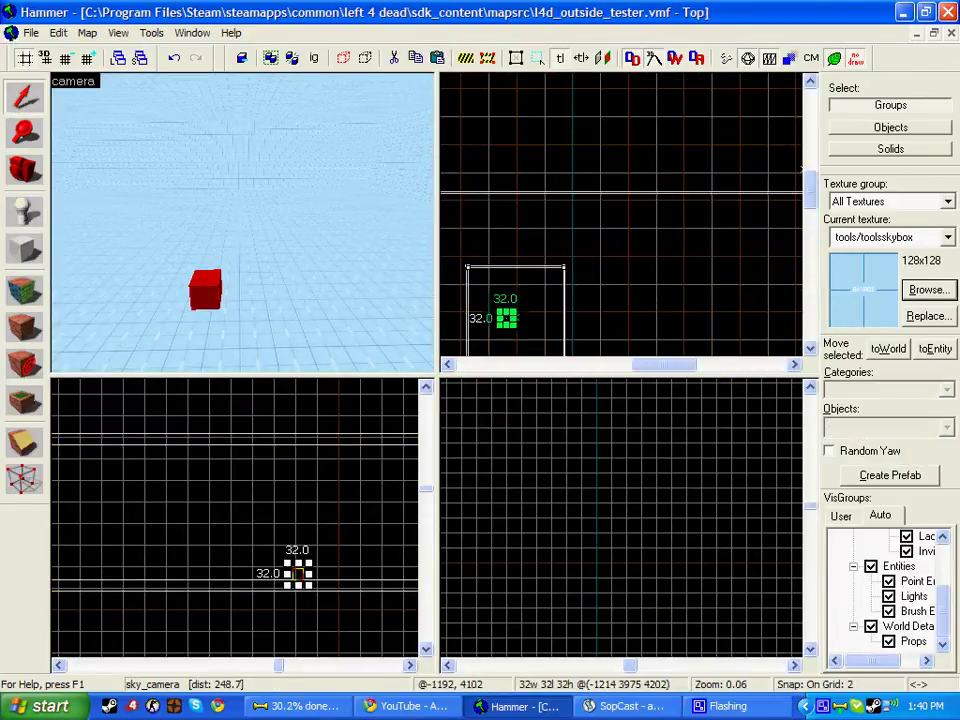
key("shift+z")
key("shift+z")
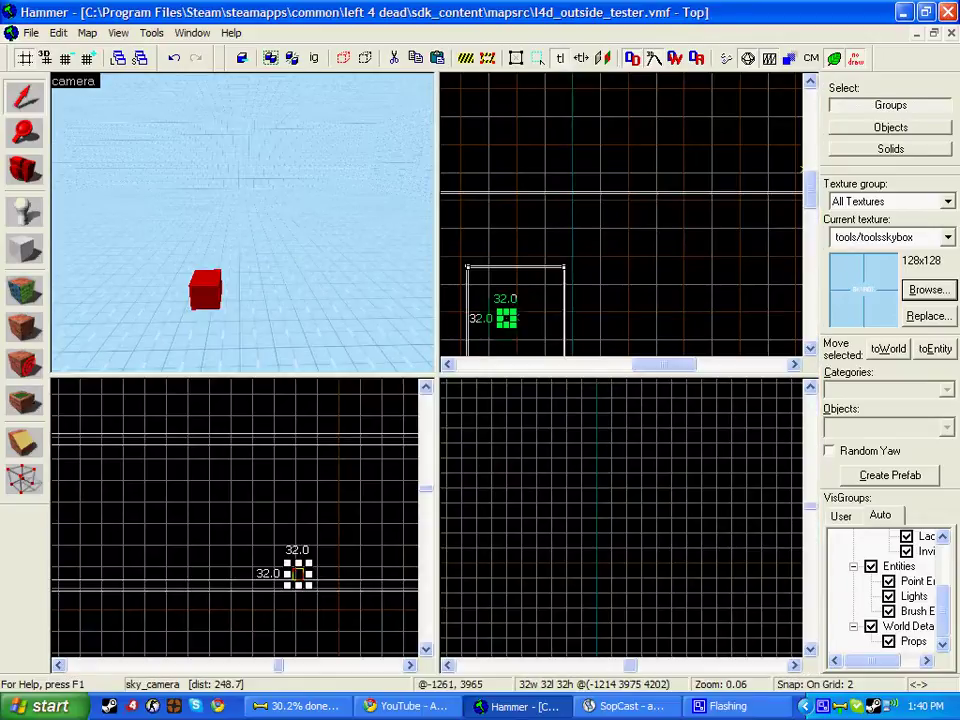
key("shift+z")
scroll(613, 317, "up", 10)
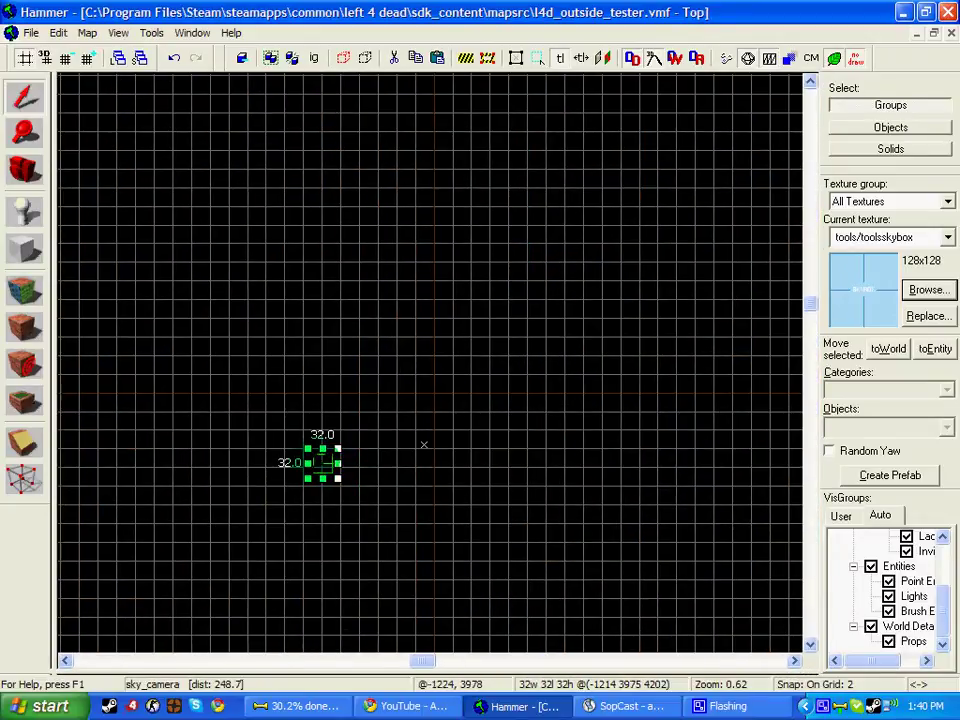
scroll(424, 444, "up", 14)
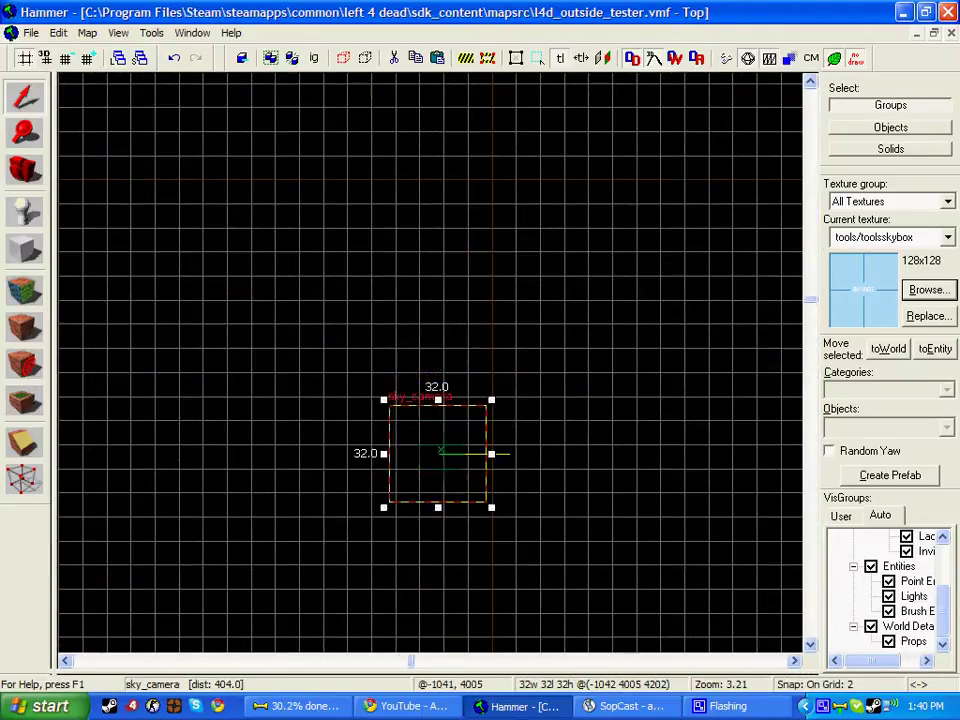
key("shift+z")
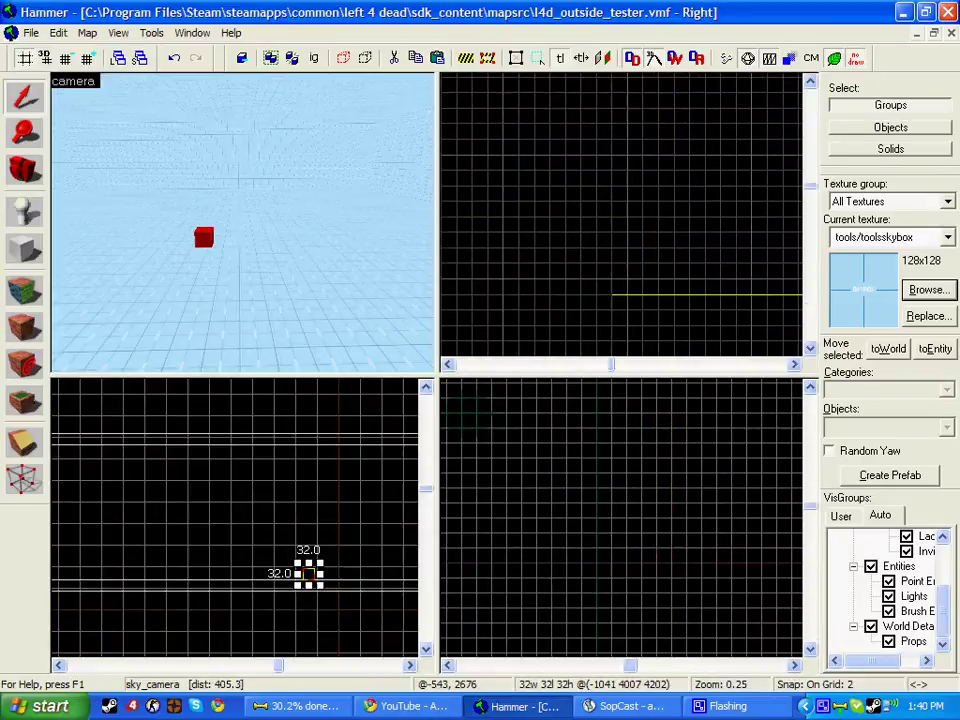
Raise the sky_camera to about the middle of the skybox room's height in the front view
key("shift+z")
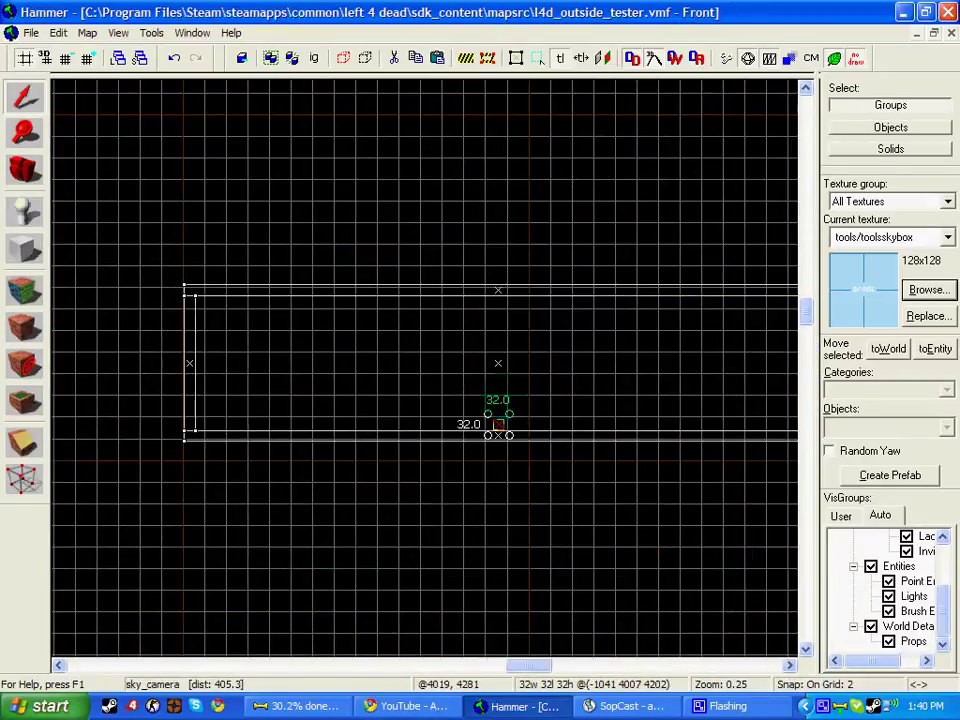
scroll(500, 400, "up", 4)
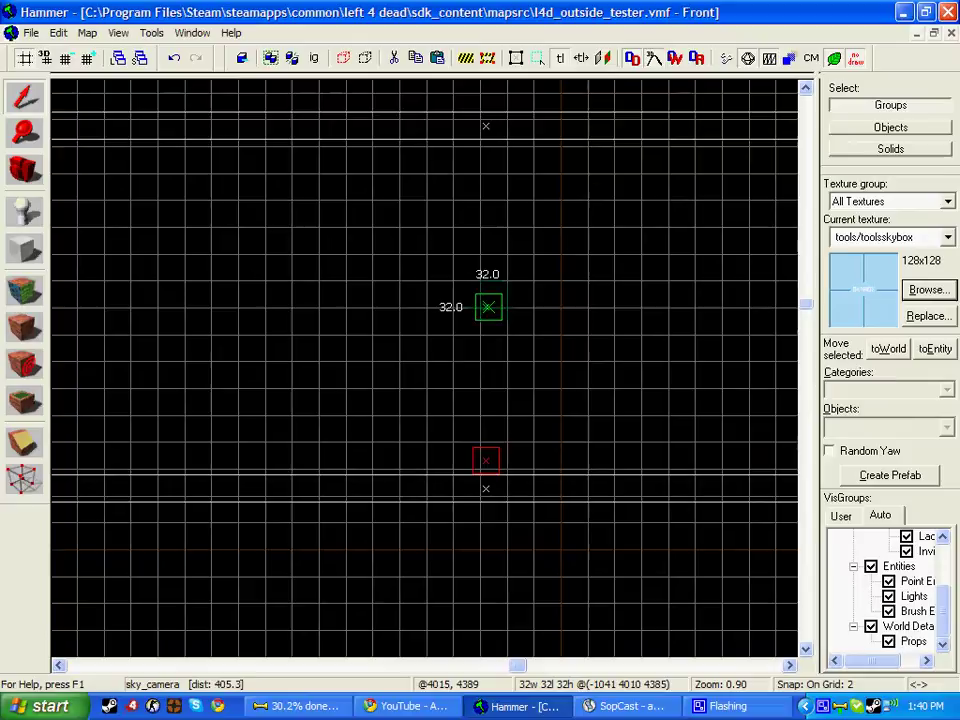
key("shift+z")
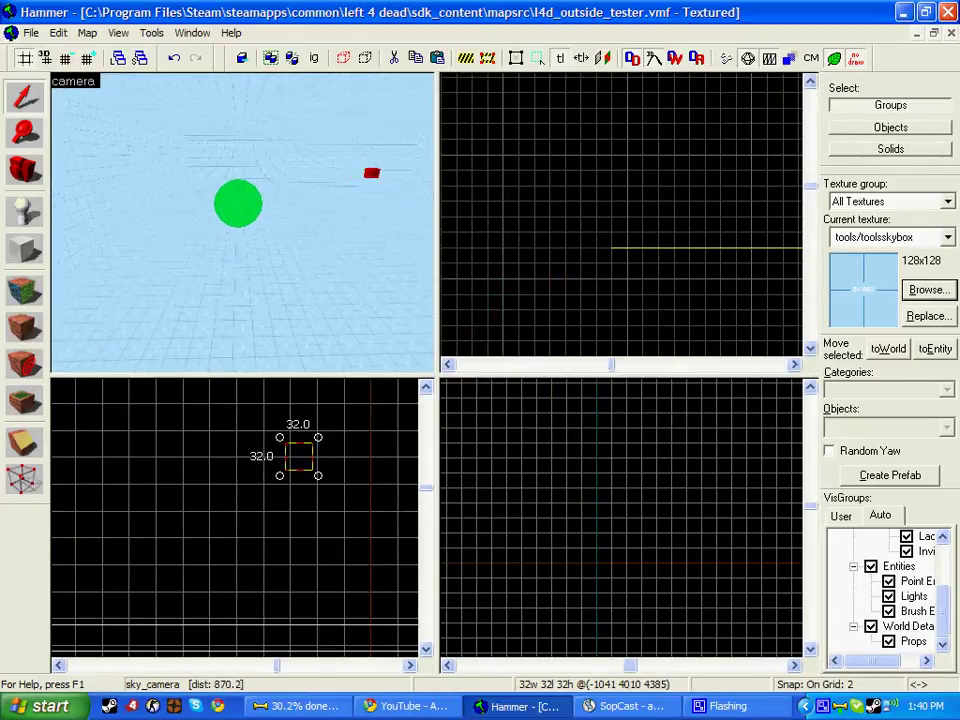
Examine the grass ground, orange block and trees of the main map in the 3D view and return inside the skybox room
key("s")
left_click(238, 203)
key("w")
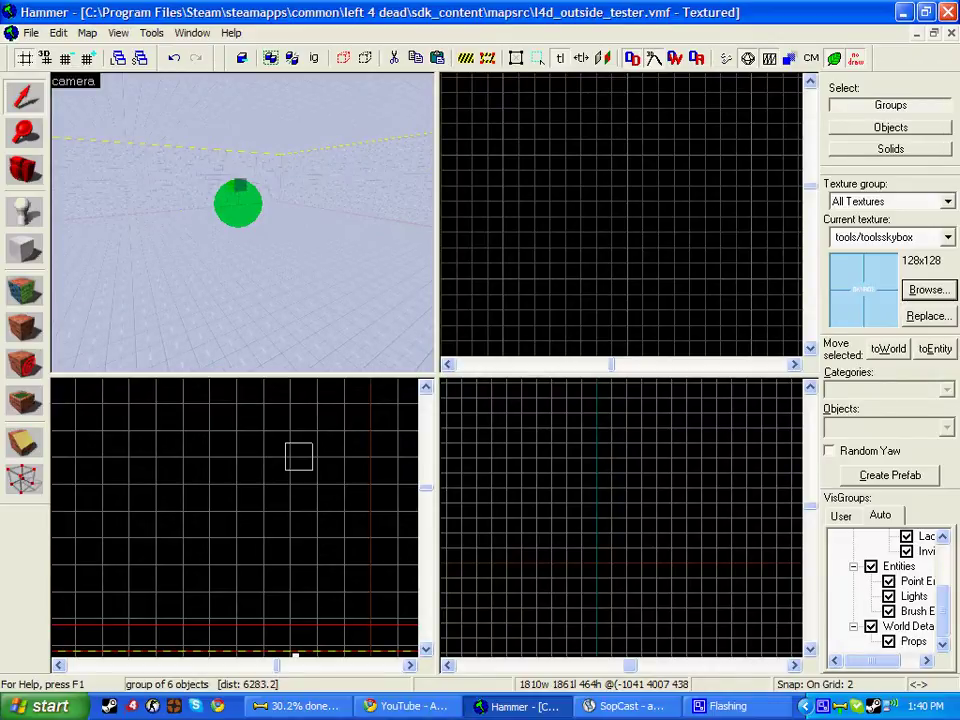
key("w")
key("w")
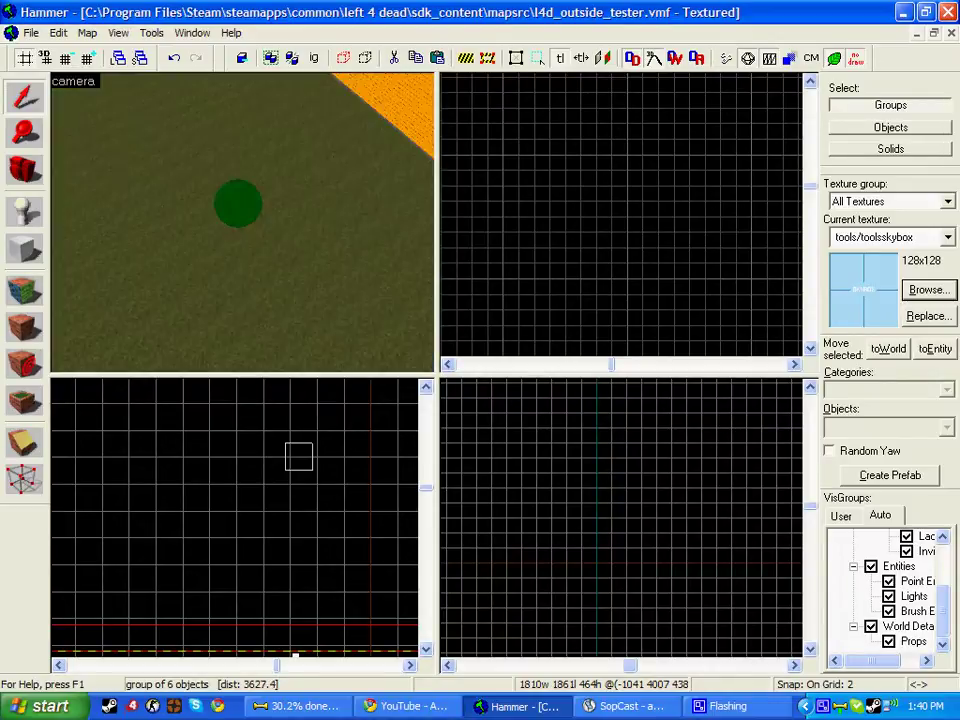
key("w")
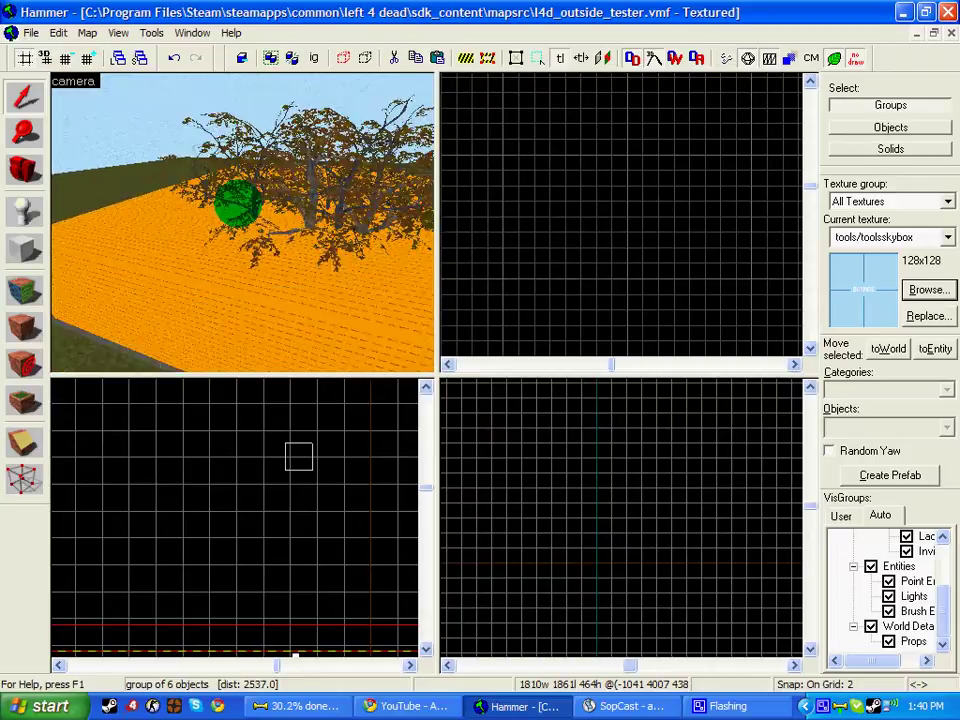
key("w")
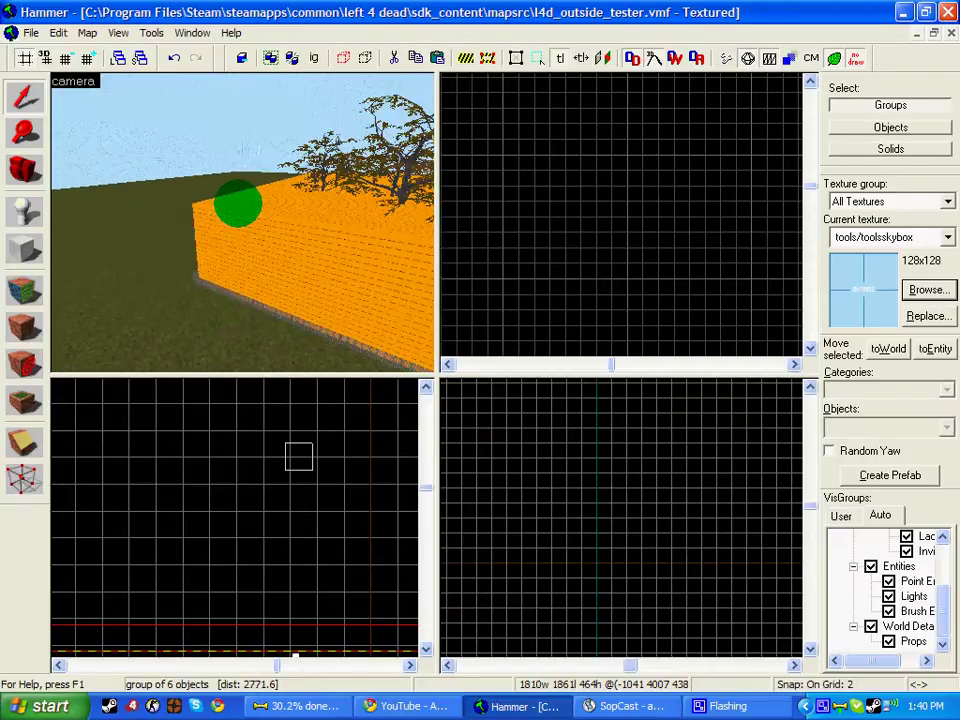
key("w")
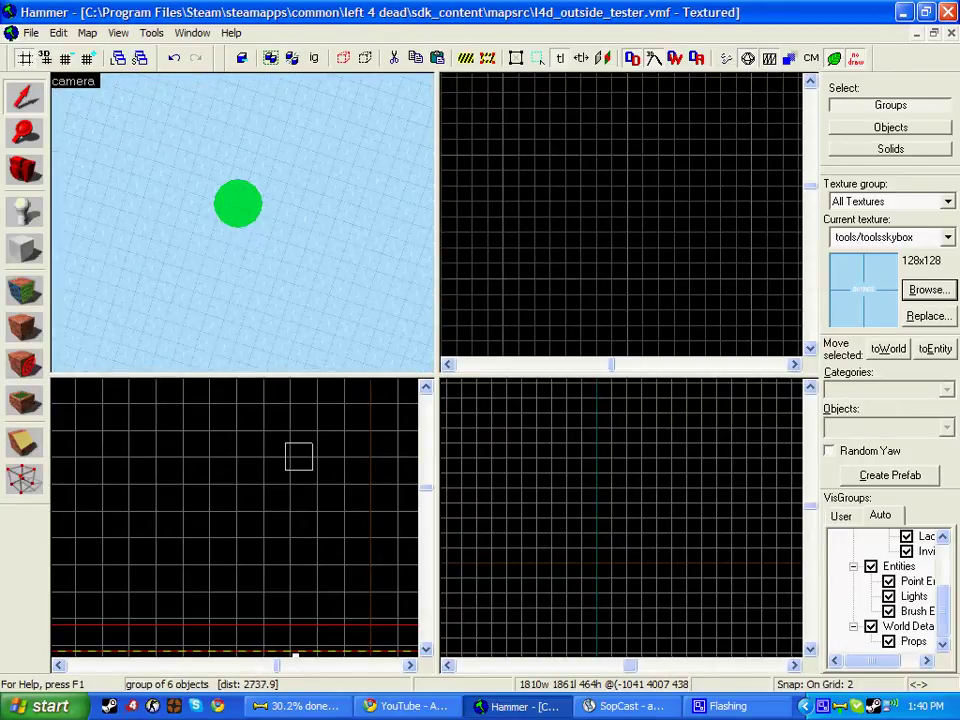
key("s")
key("w")
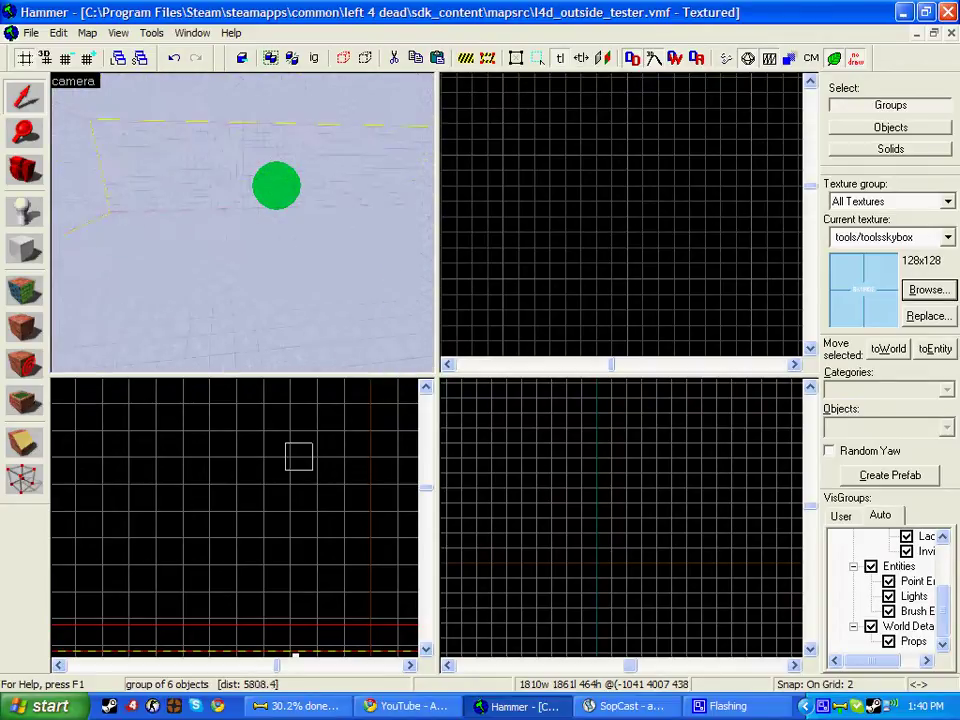
key("d")
Place a prop_static entity on the floor of the skybox room and switch back to the selection tool
left_click(27, 205)
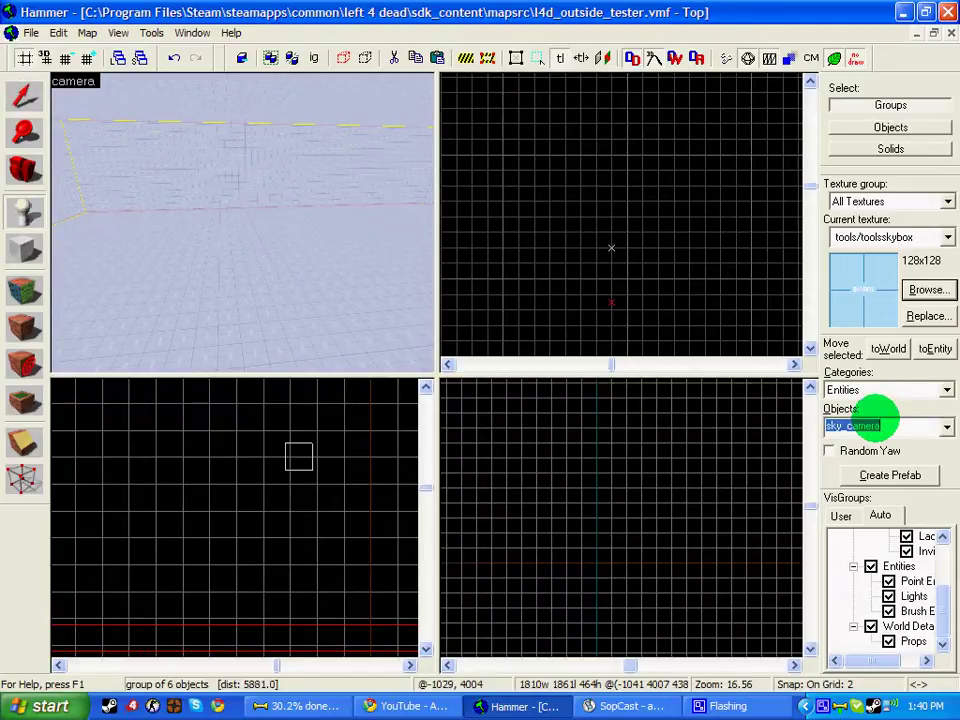
type("prop_s")
key("Return")
left_click(272, 288)
left_click(24, 95)
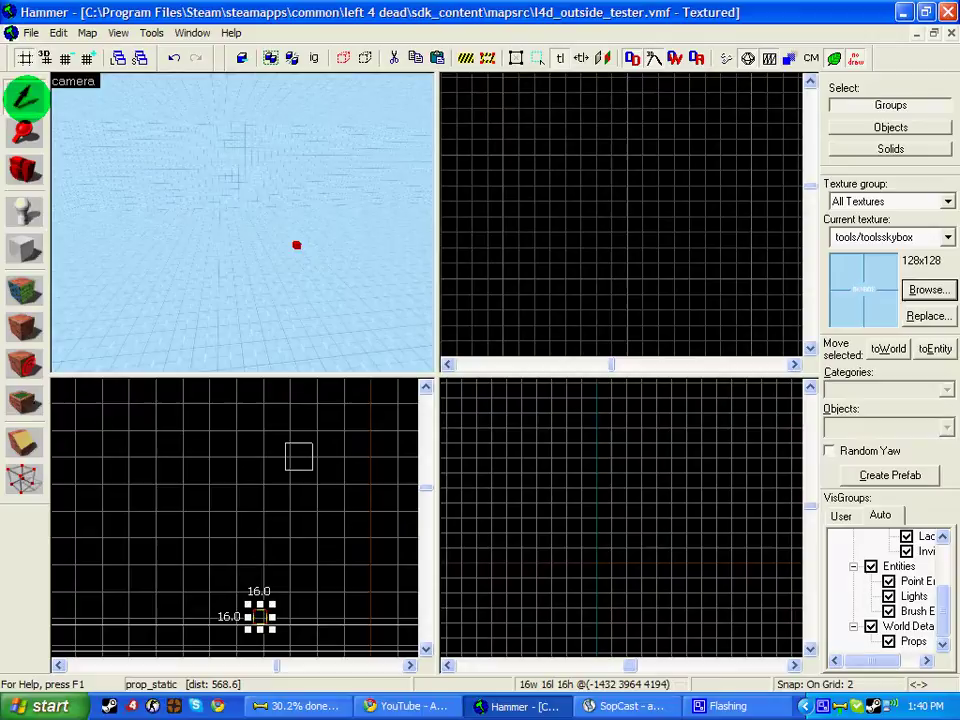
Open the World Model selection of the prop_static and browse the props_buildings models with the hmap filter
left_click(58, 32)
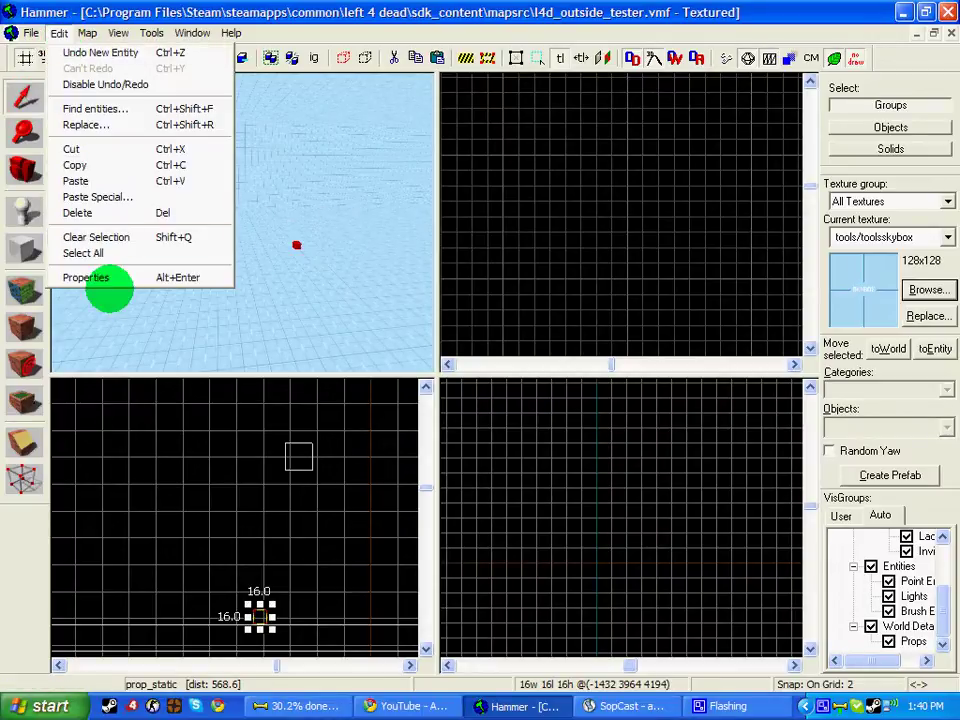
left_click(100, 276)
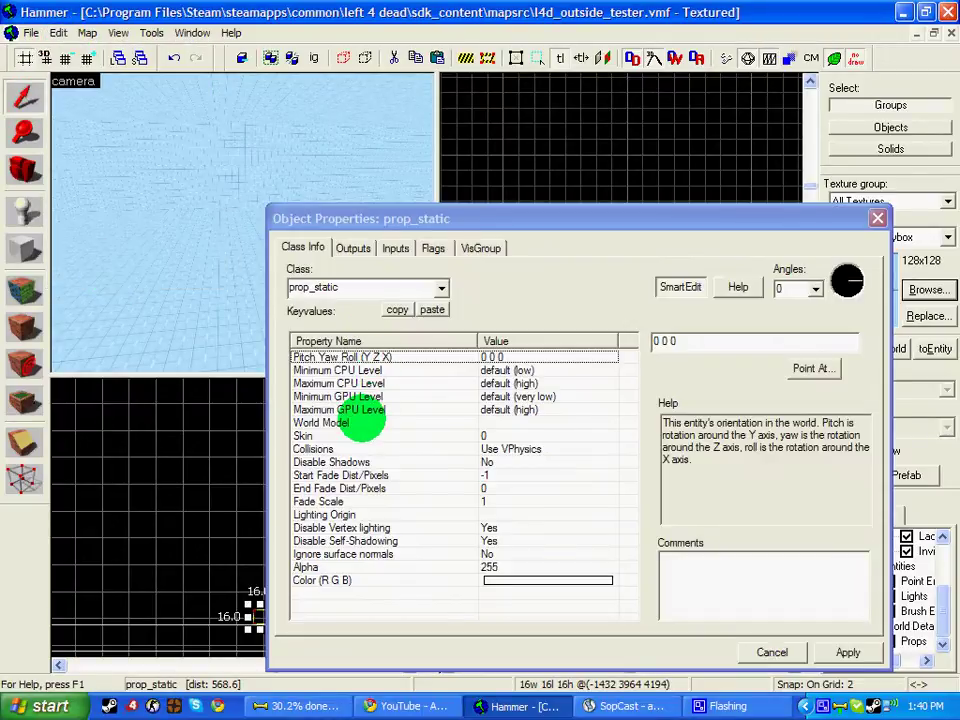
left_click(340, 422)
left_click(672, 367)
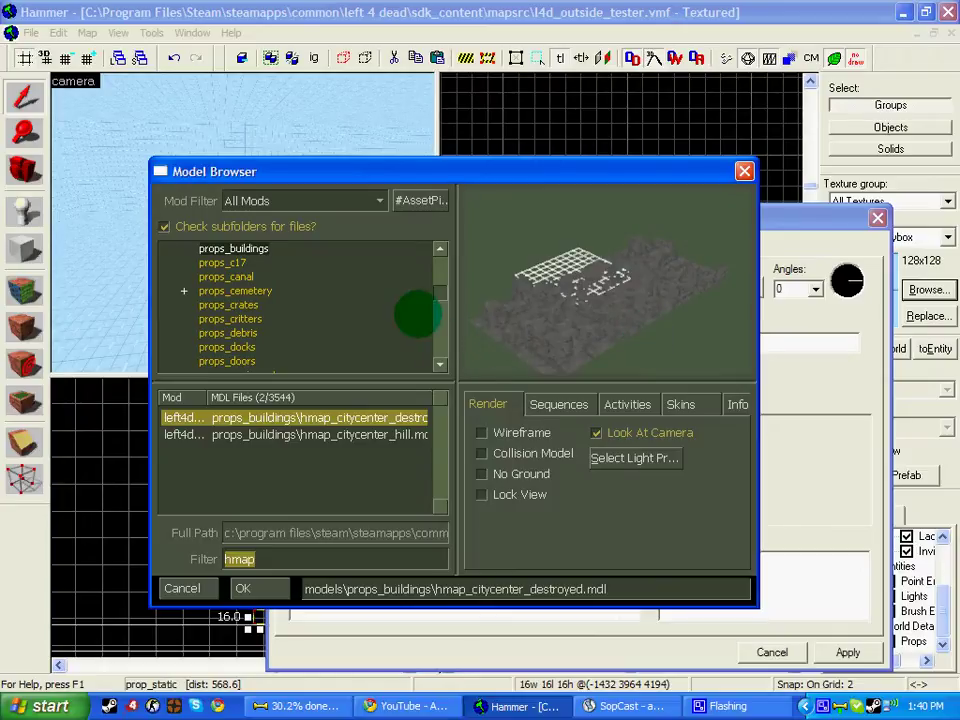
left_click(215, 248)
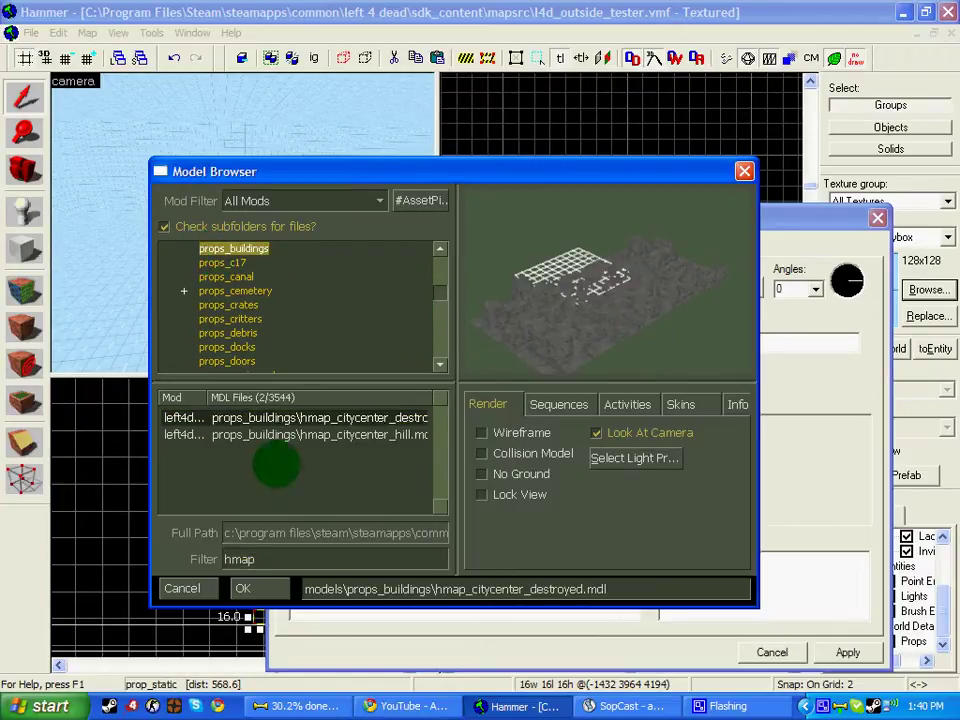
left_click(262, 560)
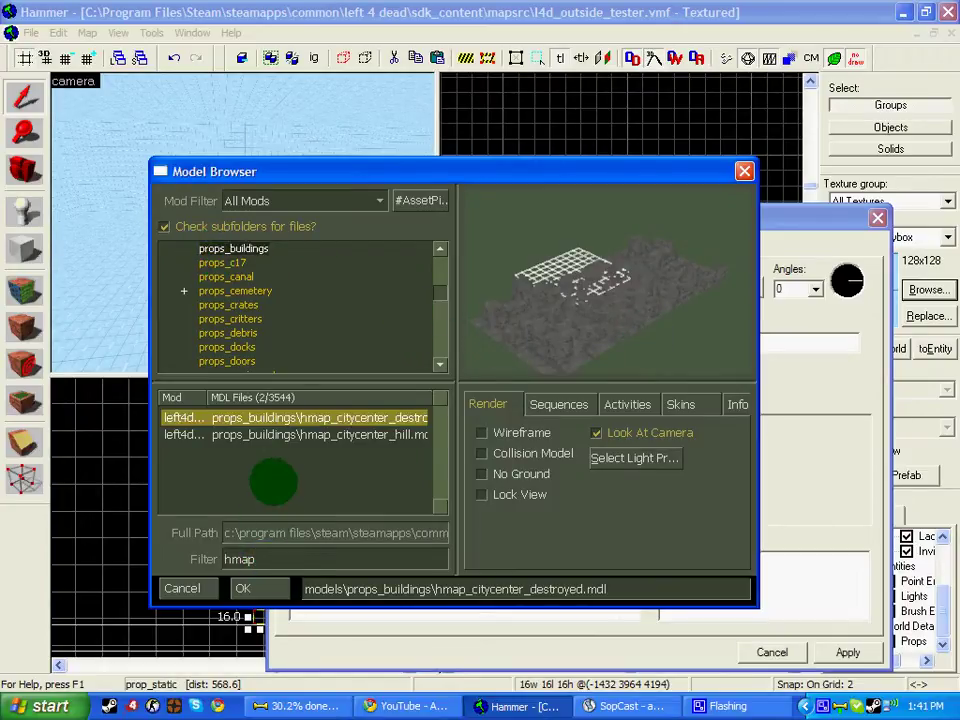
Compare the two hmap city models and apply hmap_citycenter_destroyed.mdl as the prop_static's World Model
left_click(311, 434)
left_click(311, 418)
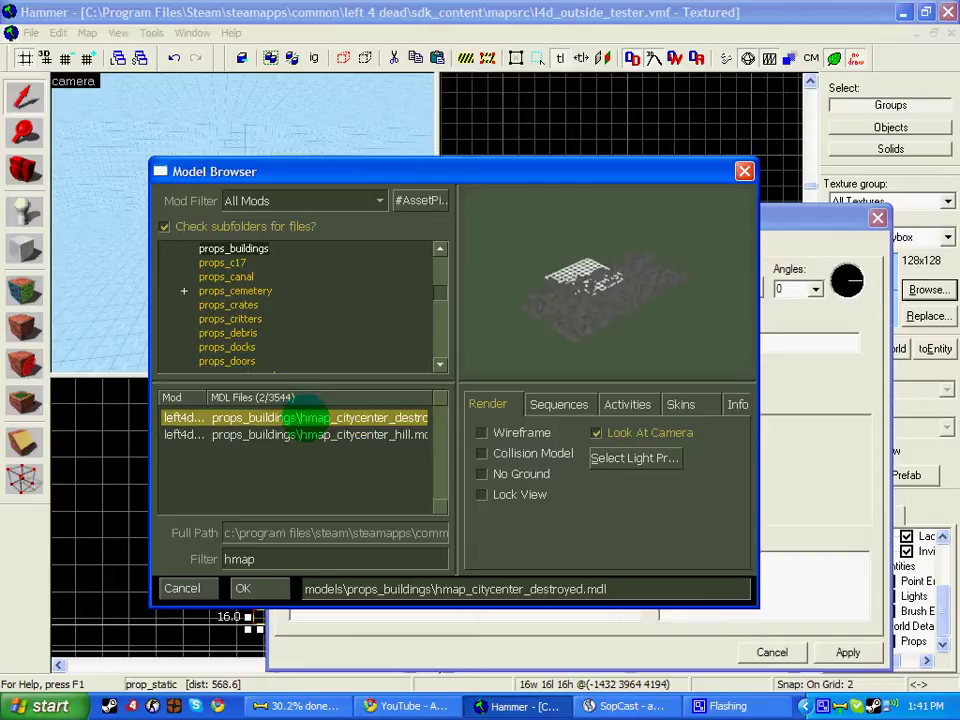
left_click(311, 434)
left_click(308, 416)
left_click(258, 588)
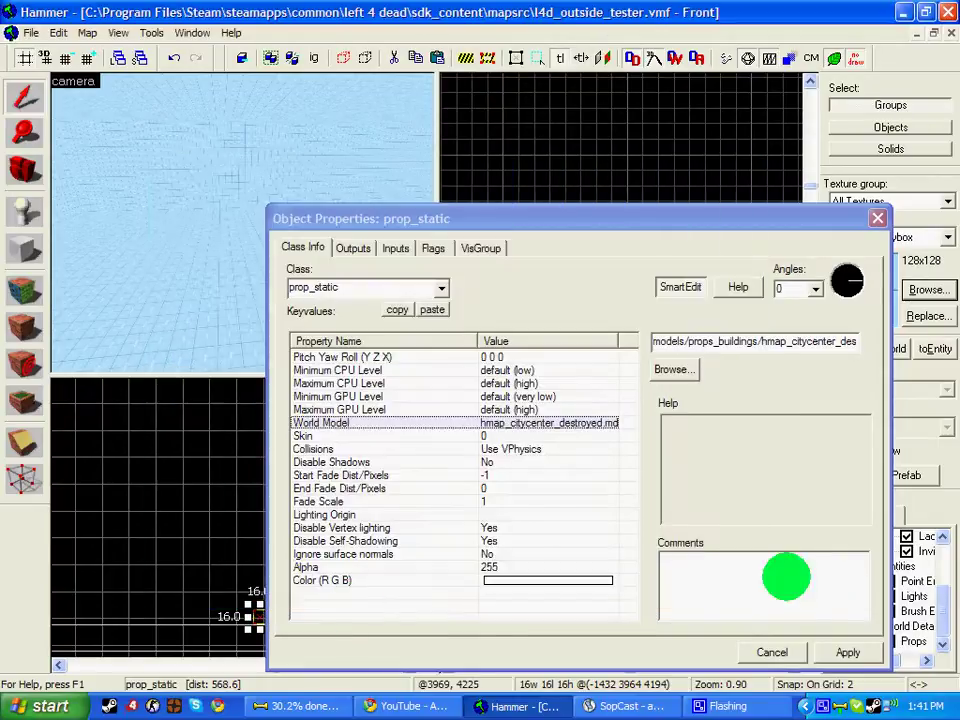
left_click(846, 651)
left_click(790, 648)
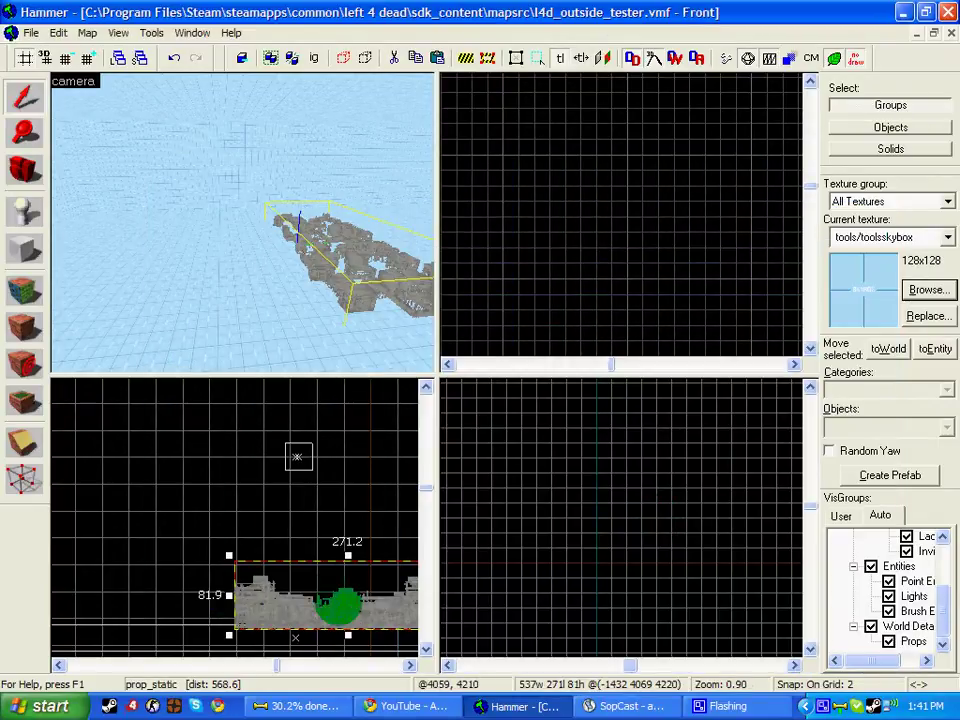
Raise the city prop to the height of the sky_camera in the front view
left_click_drag(339, 605, 304, 460)
scroll(294, 450, "up", 6)
scroll(686, 176, "down", 20)
scroll(608, 121, "up", 3)
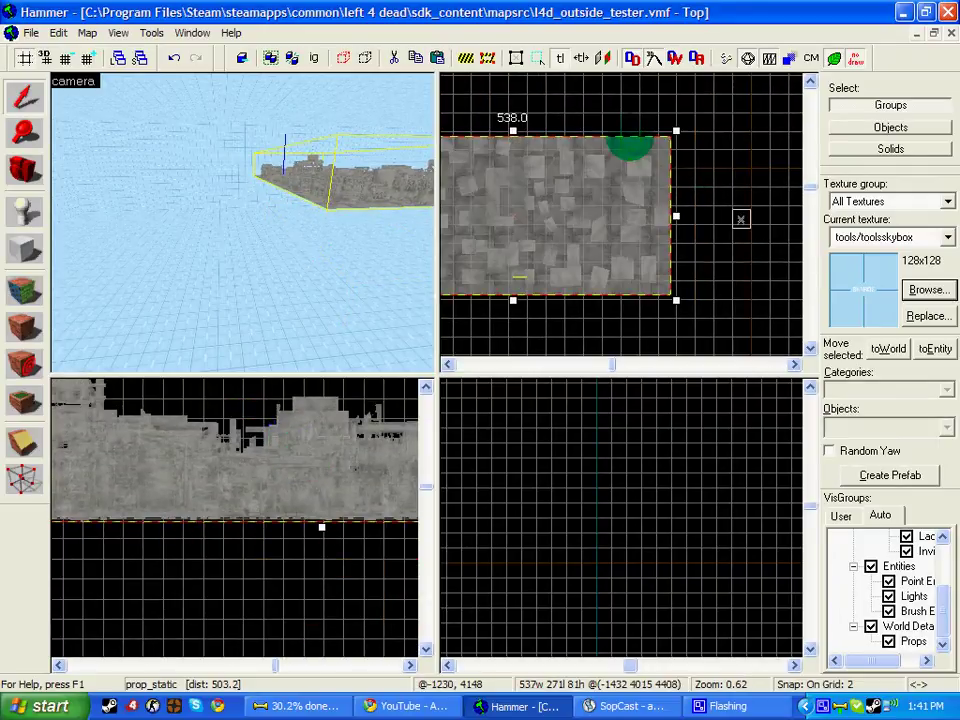
Set the city prop's yaw angle to 90 degrees in its object properties
scroll(675, 193, "down", 4)
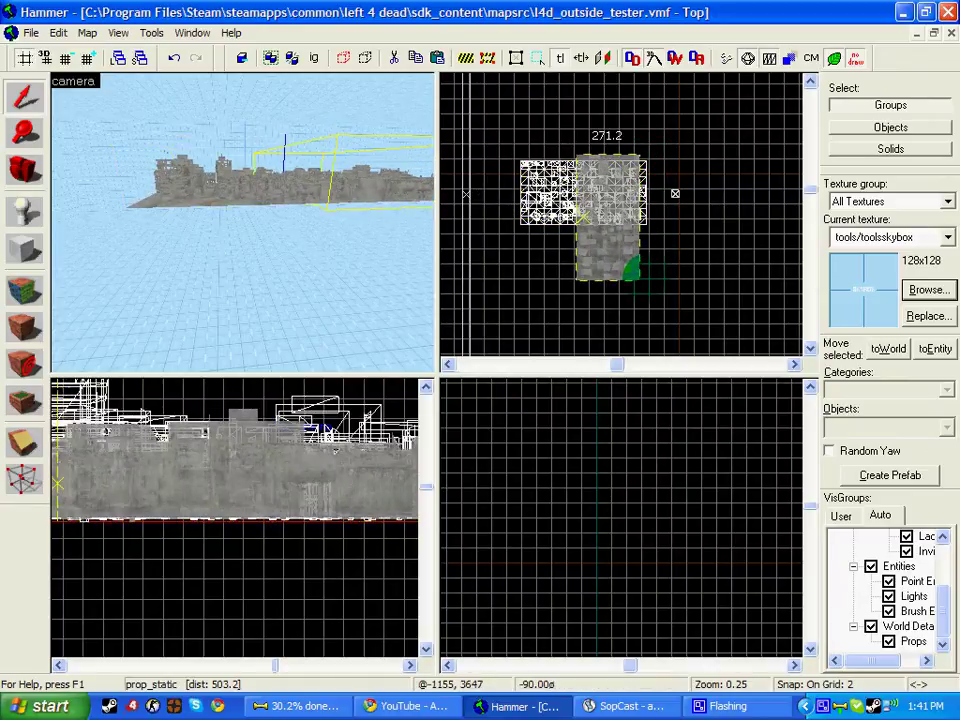
left_click(380, 226)
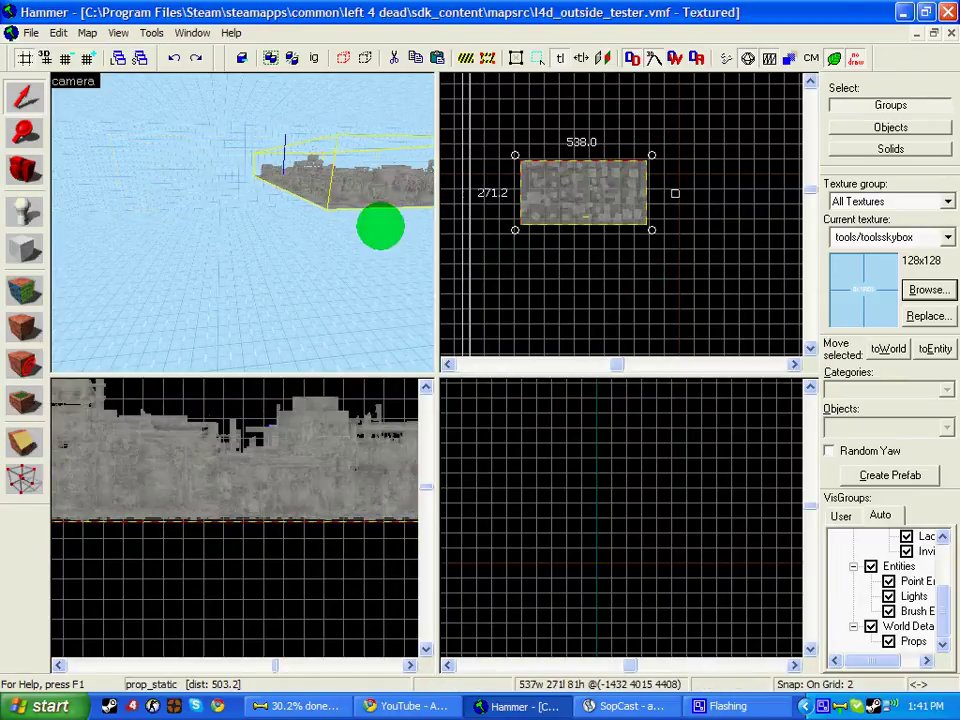
double_click(374, 199)
double_click(790, 290)
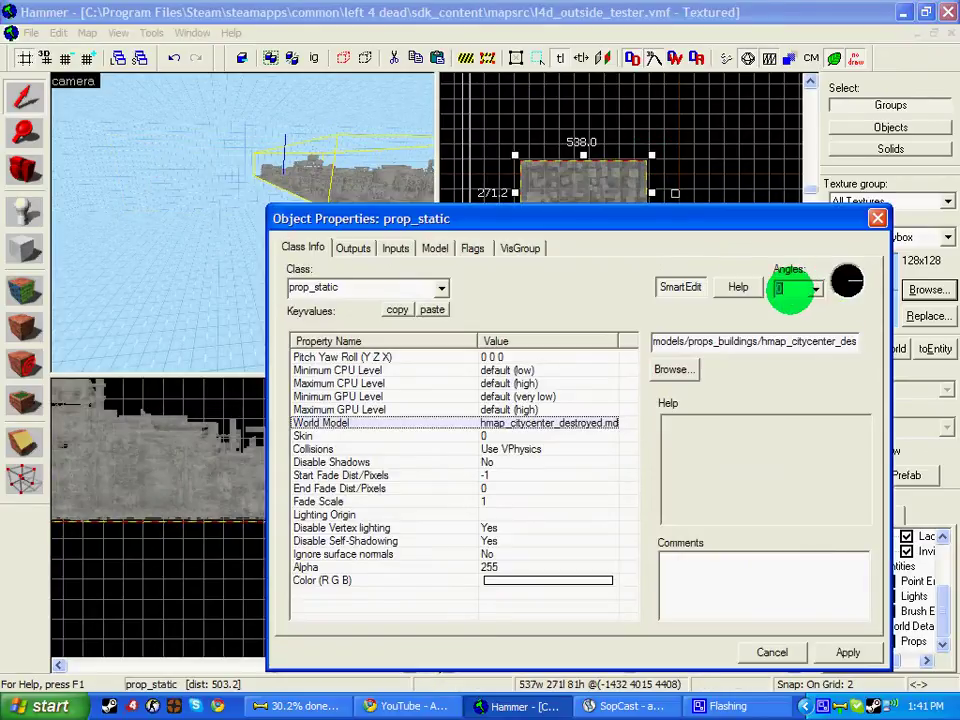
type("90")
left_click(877, 218)
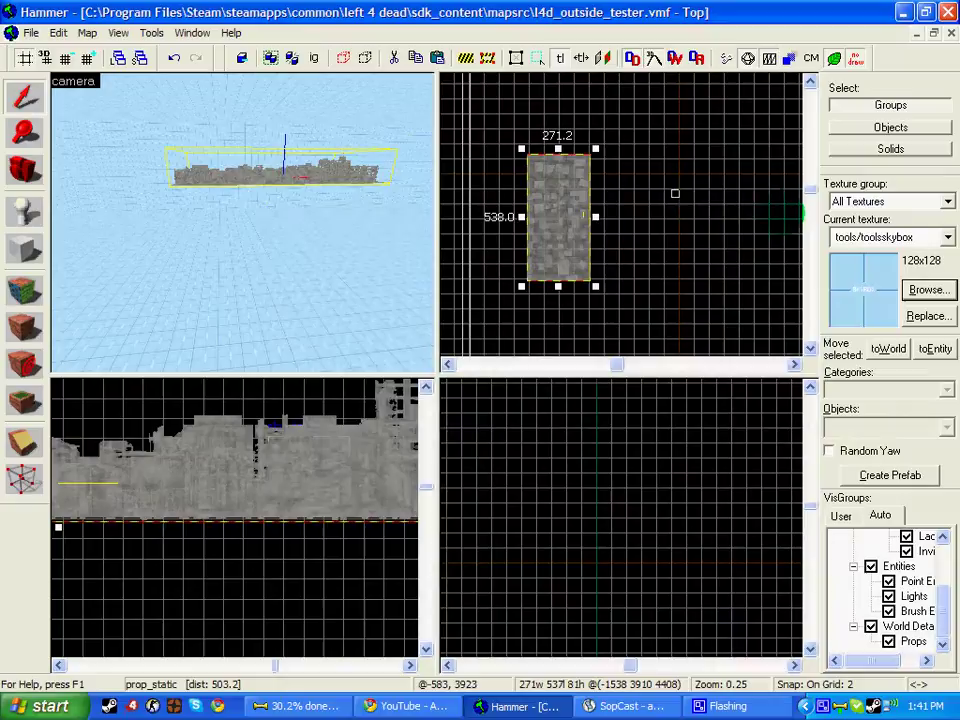
Position the city prop west of the sky_camera in the top view and clone it to the east side
left_click_drag(573, 213, 773, 191)
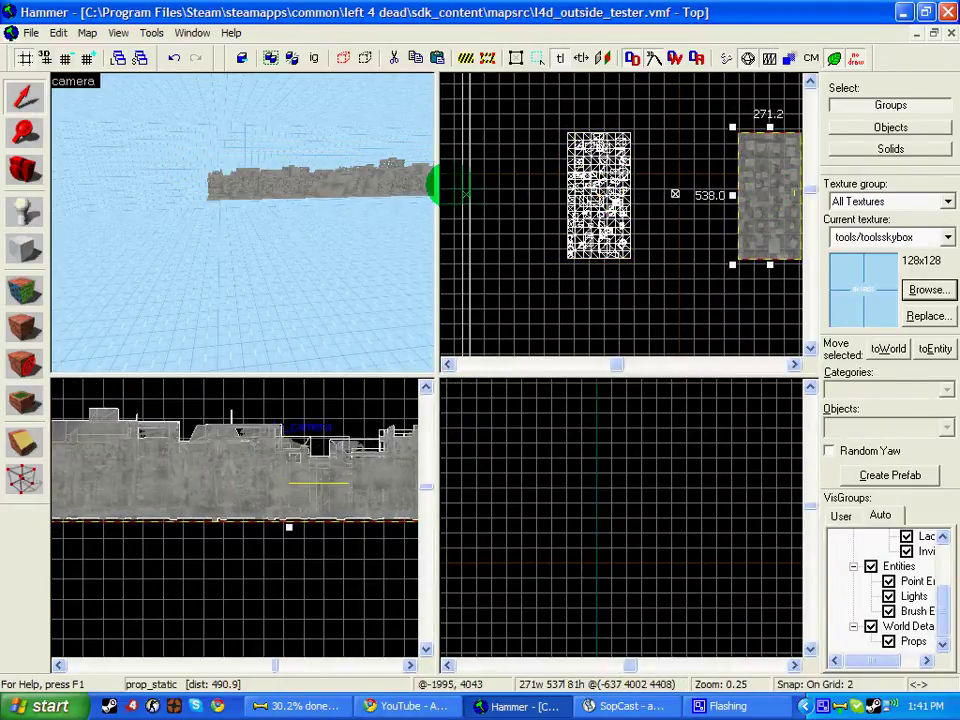
key("z")
key("a")
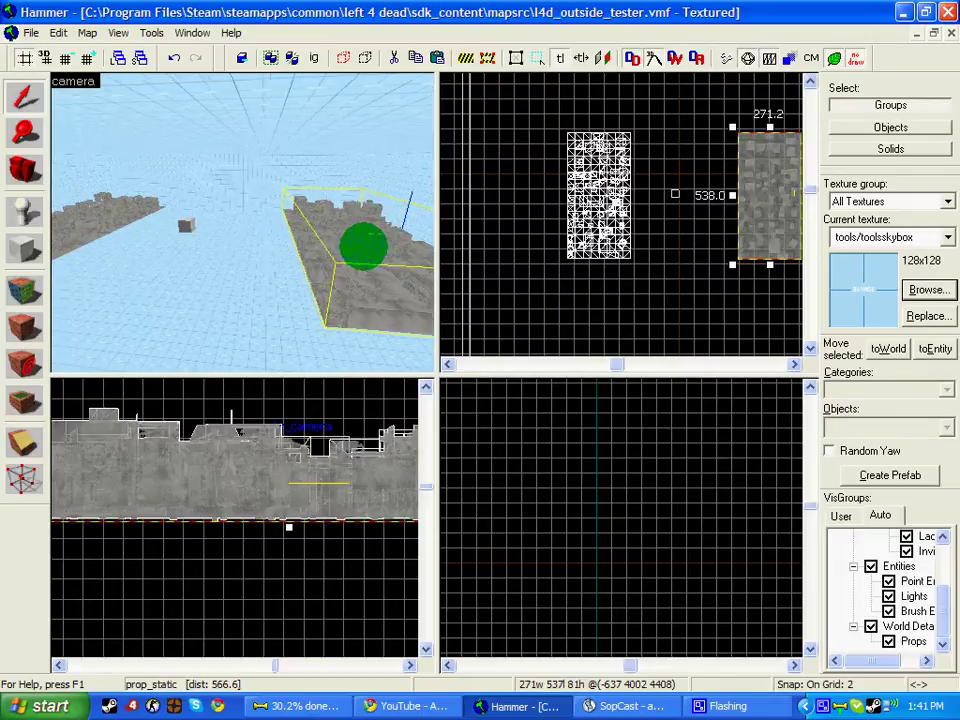
Set the yaw angle of the eastern city prop copy to 270 degrees
key("w")
key("w")
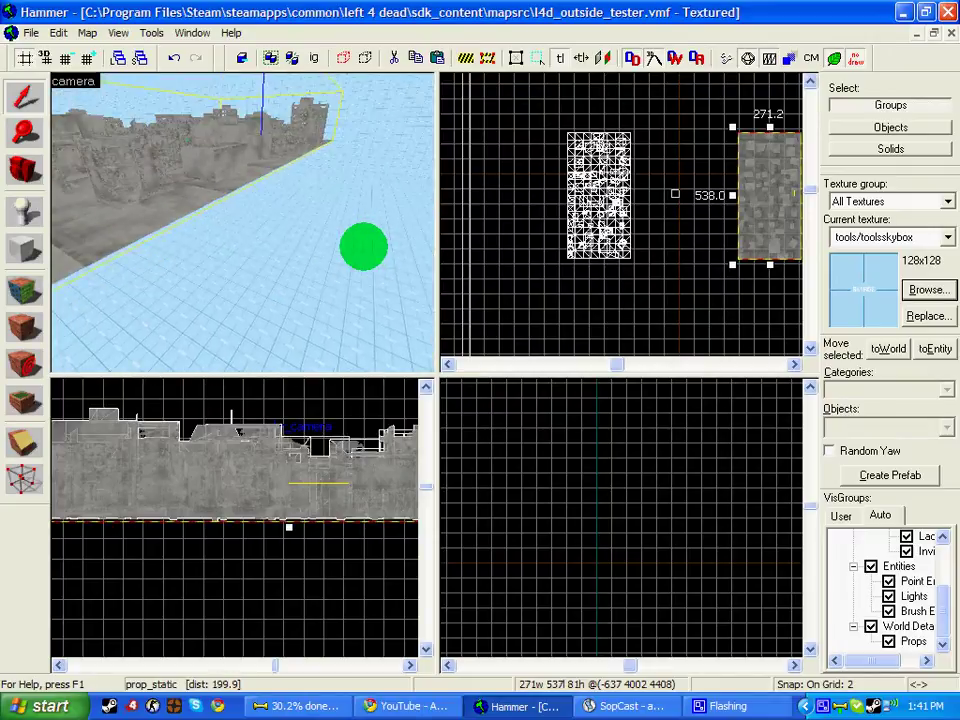
double_click(293, 253)
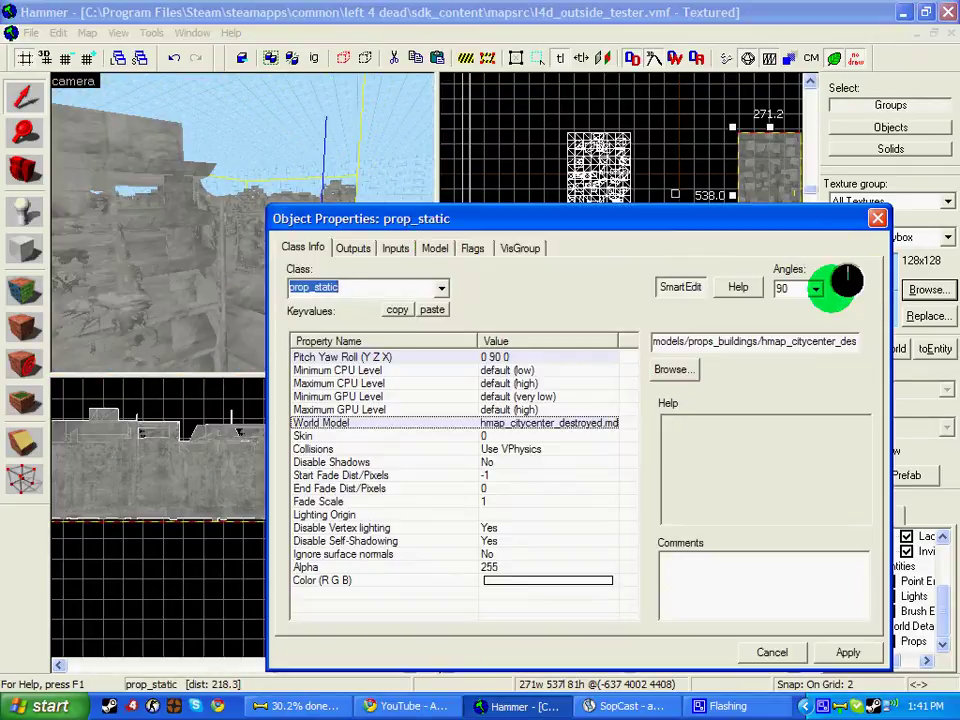
left_click(797, 281)
type("180")
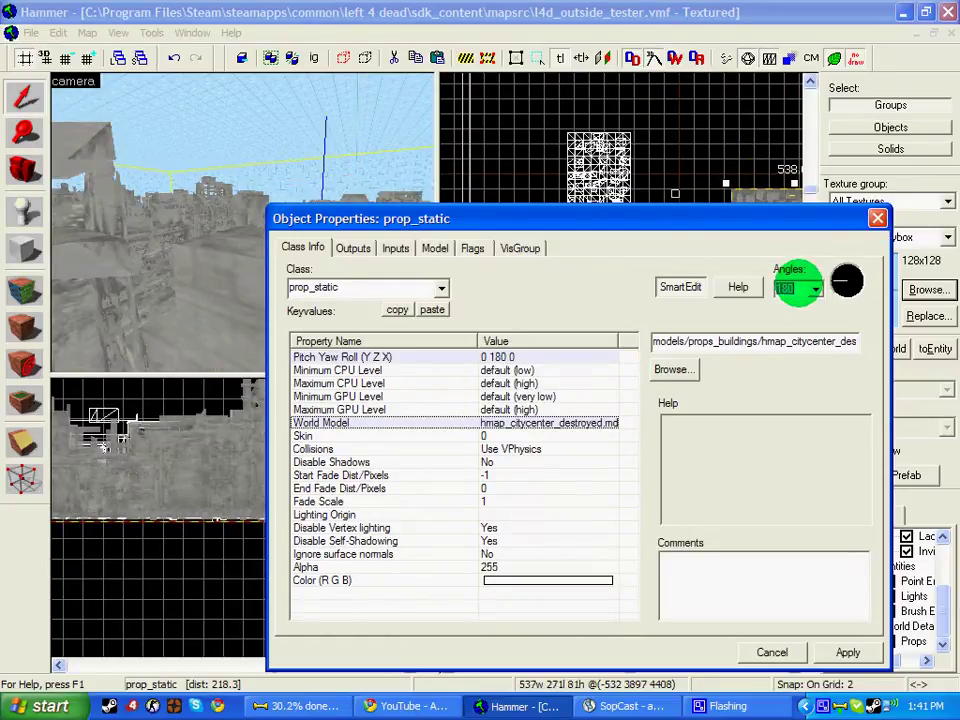
type("270")
left_click(877, 218)
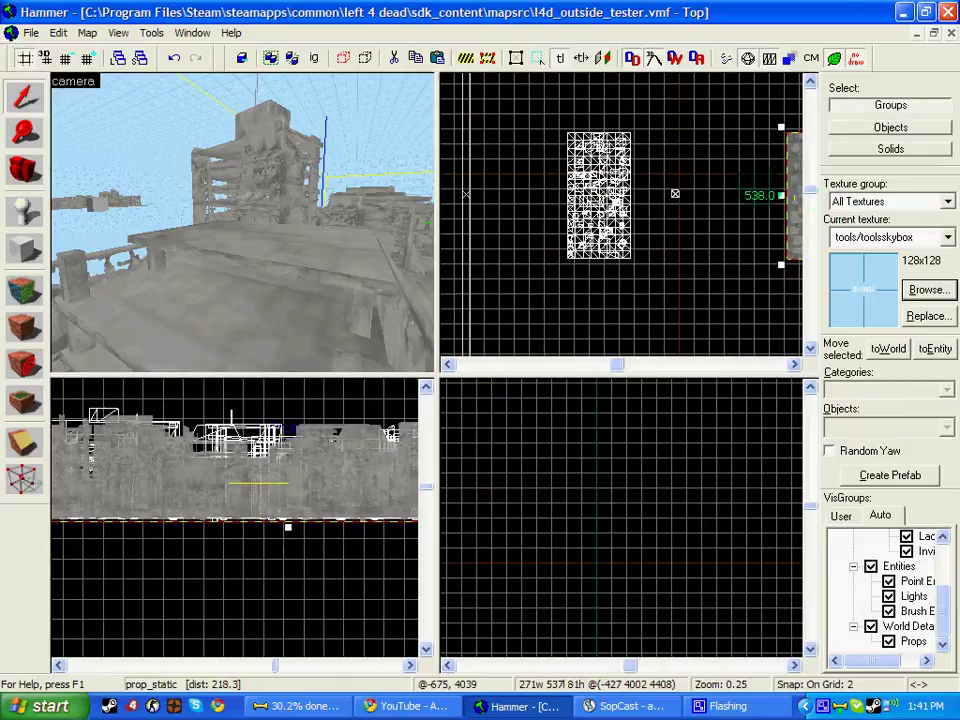
Move the eastern city prop closer to the sky_camera and clone it to the north side in the top view
left_click_drag(800, 180, 684, 90)
key("z")
key("w")
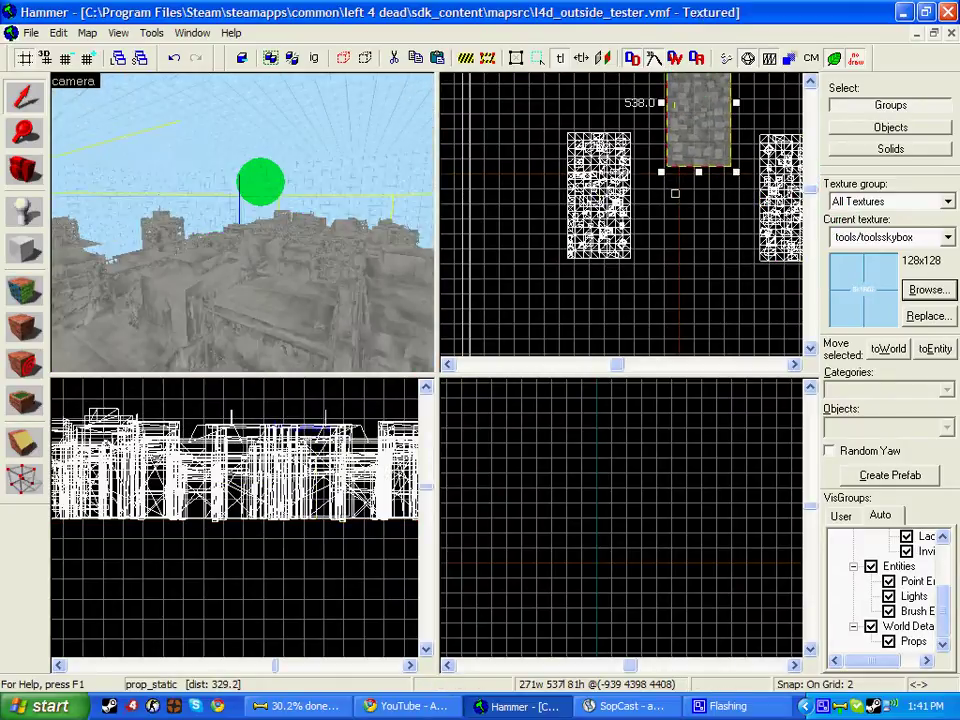
Set the northern city prop's yaw angle to 180 degrees and move it across the gap between the two side props
double_click(329, 253)
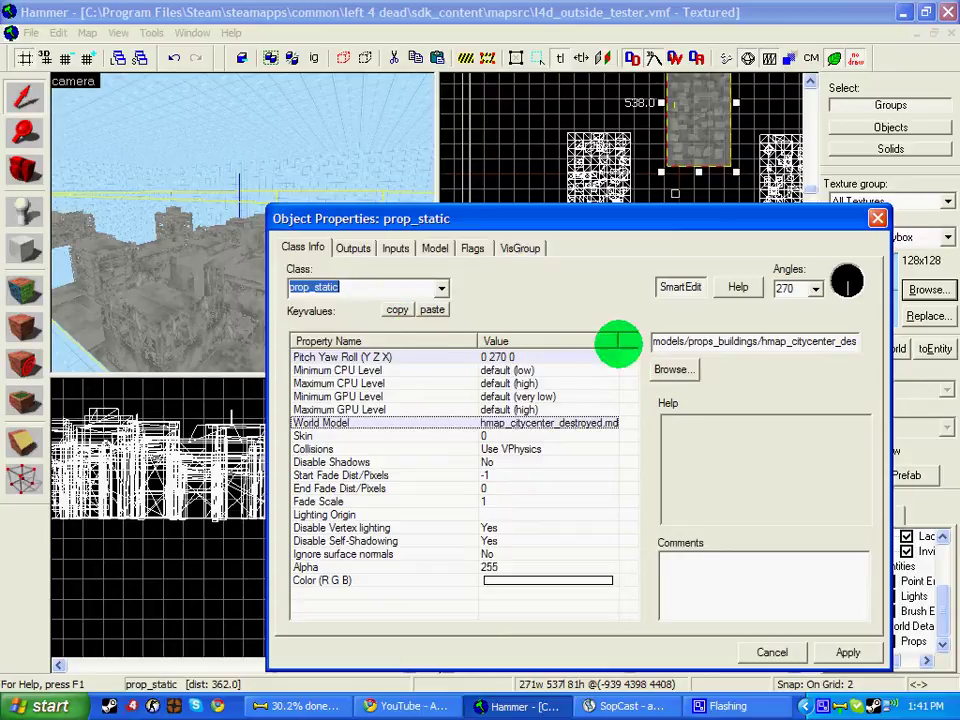
left_click(780, 288)
type("90")
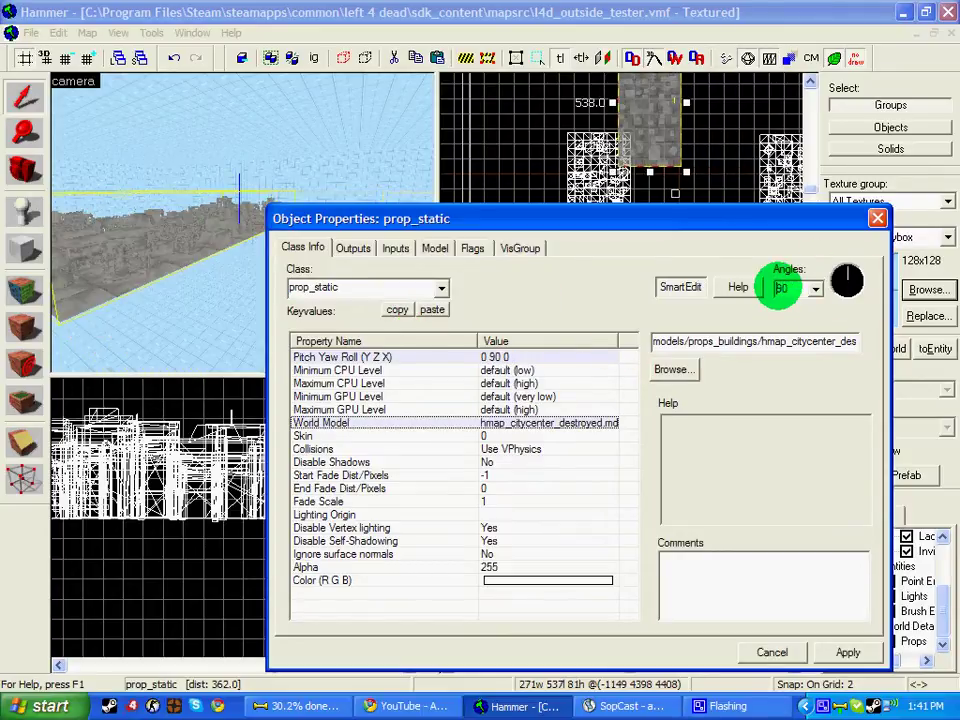
left_click(790, 288)
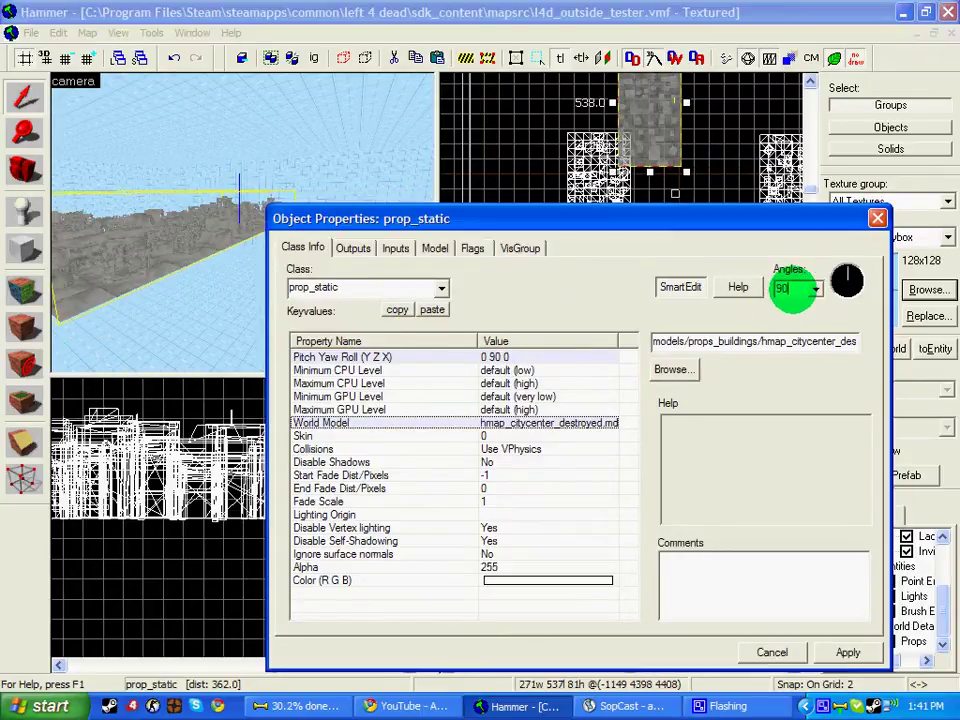
type("180")
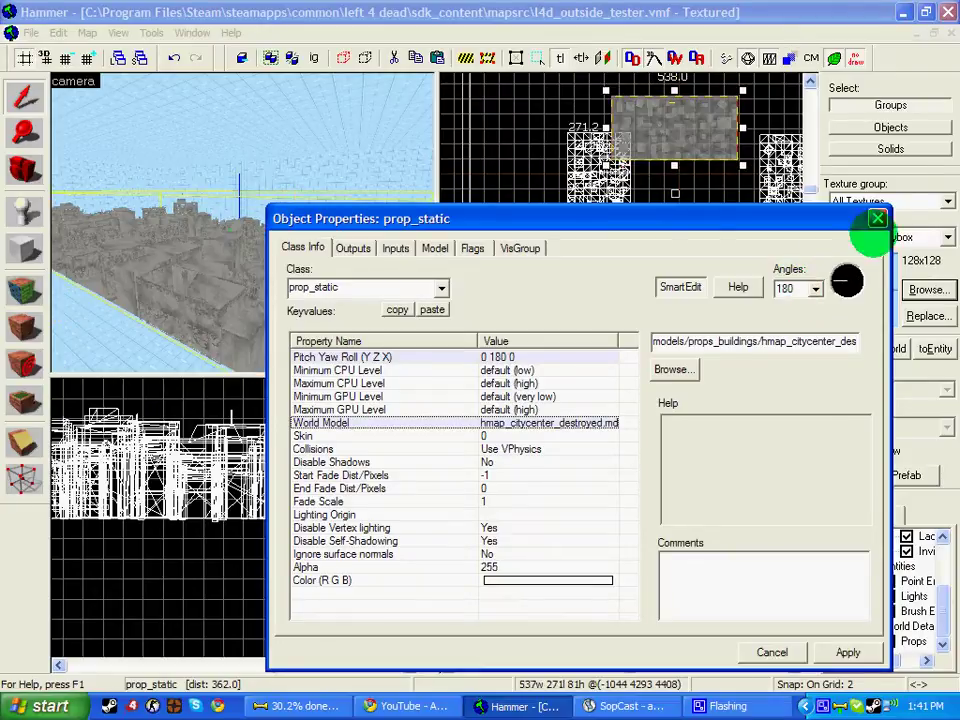
left_click(877, 218)
left_click_drag(685, 140, 715, 119)
Change the northern prop's World Model to hmap_citycenter_hill.mdl
double_click(283, 237)
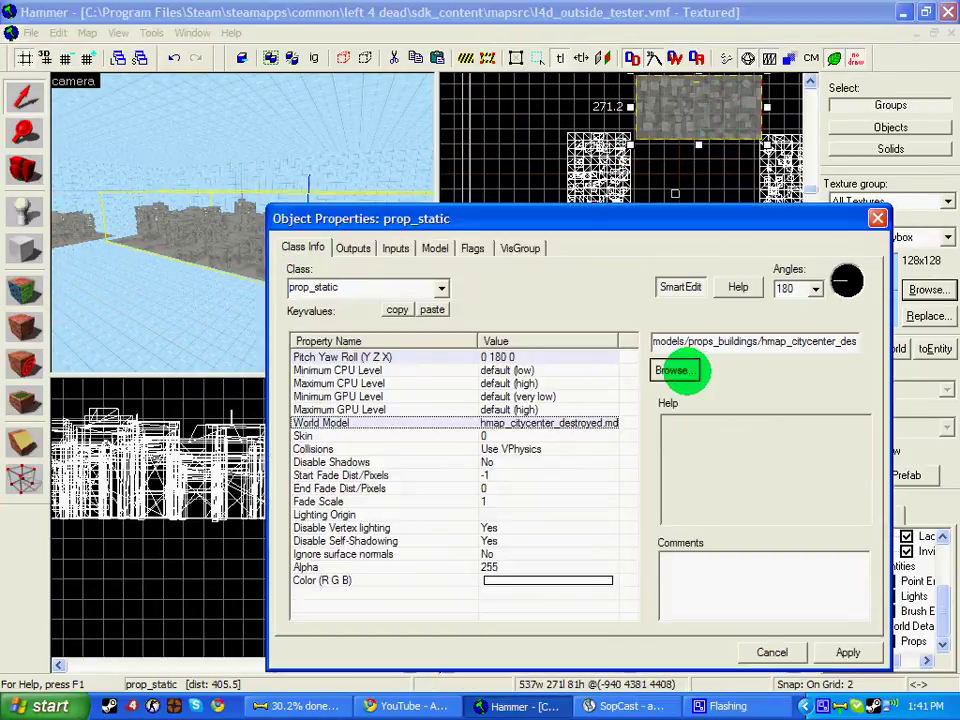
left_click(671, 367)
left_click(318, 435)
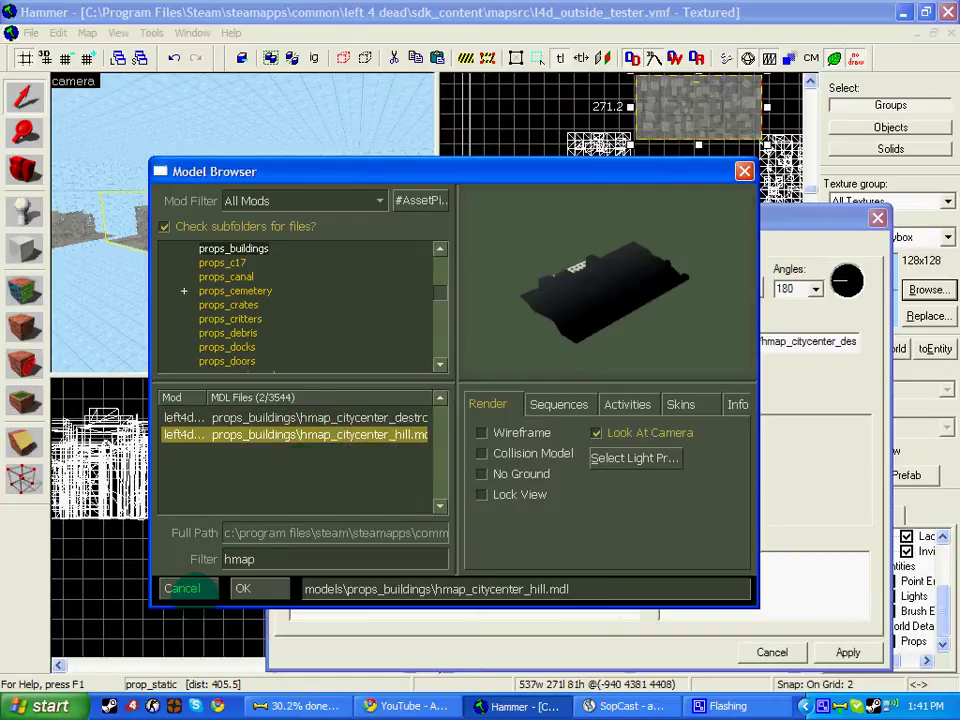
left_click(243, 588)
left_click(845, 652)
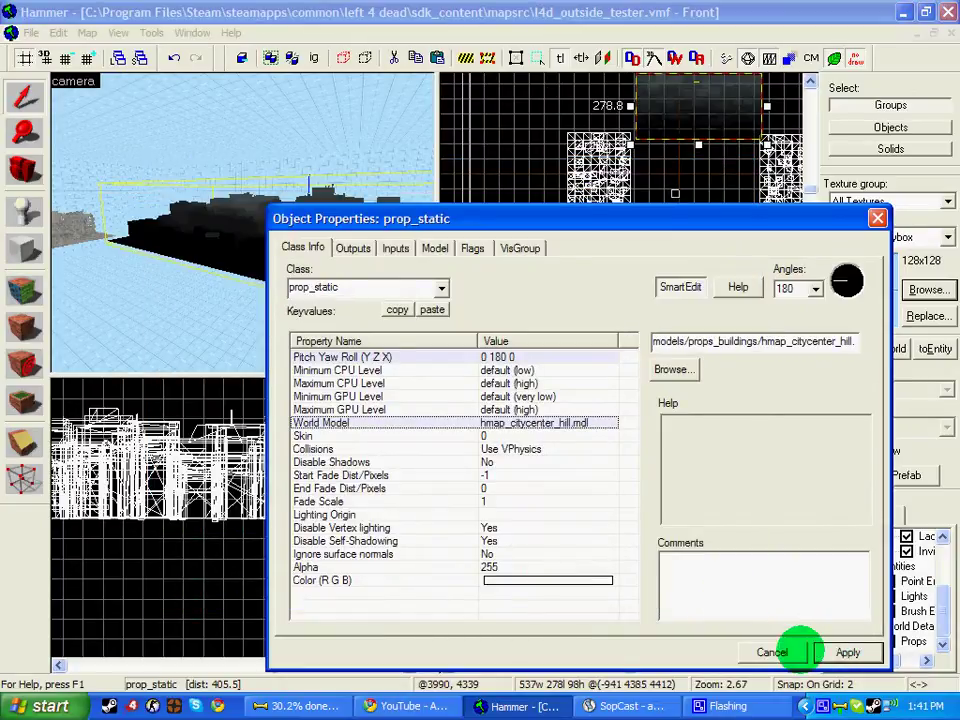
left_click(786, 651)
Align the corner of the northern hill prop with the inner edge of the western city prop in the top view
key("z")
key("w")
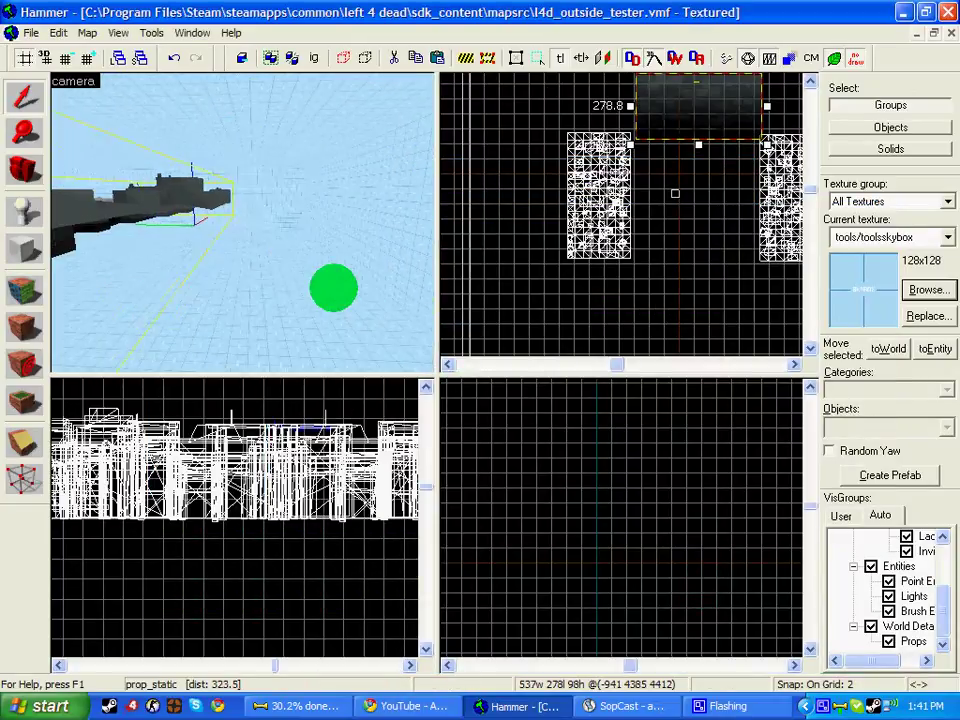
key("s")
key("z")
scroll(618, 110, "up", 10)
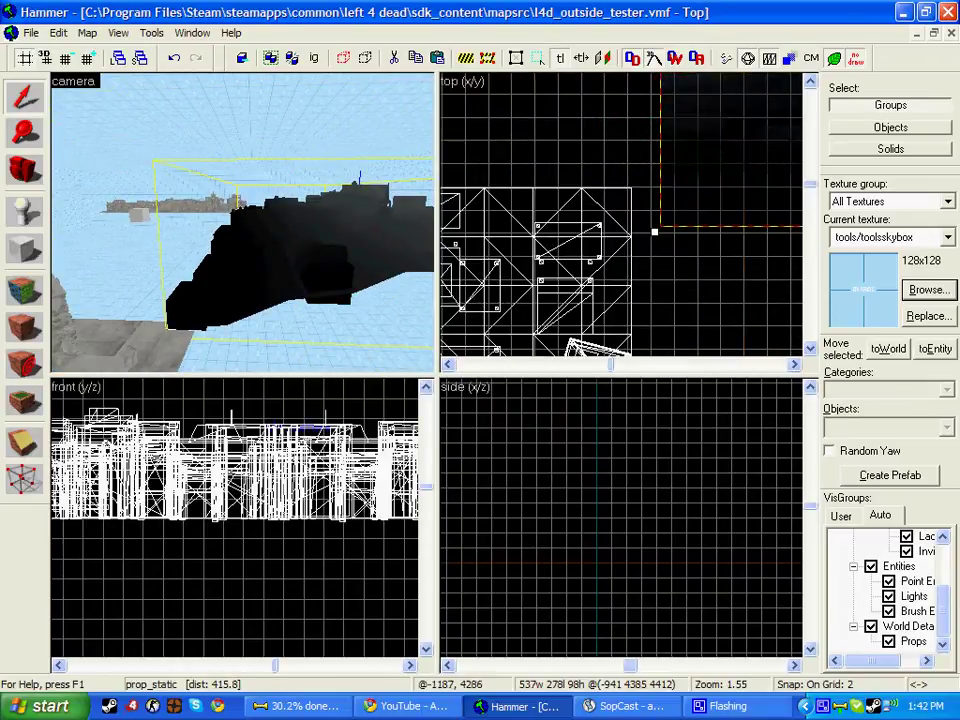
left_click_drag(654, 232, 631, 211)
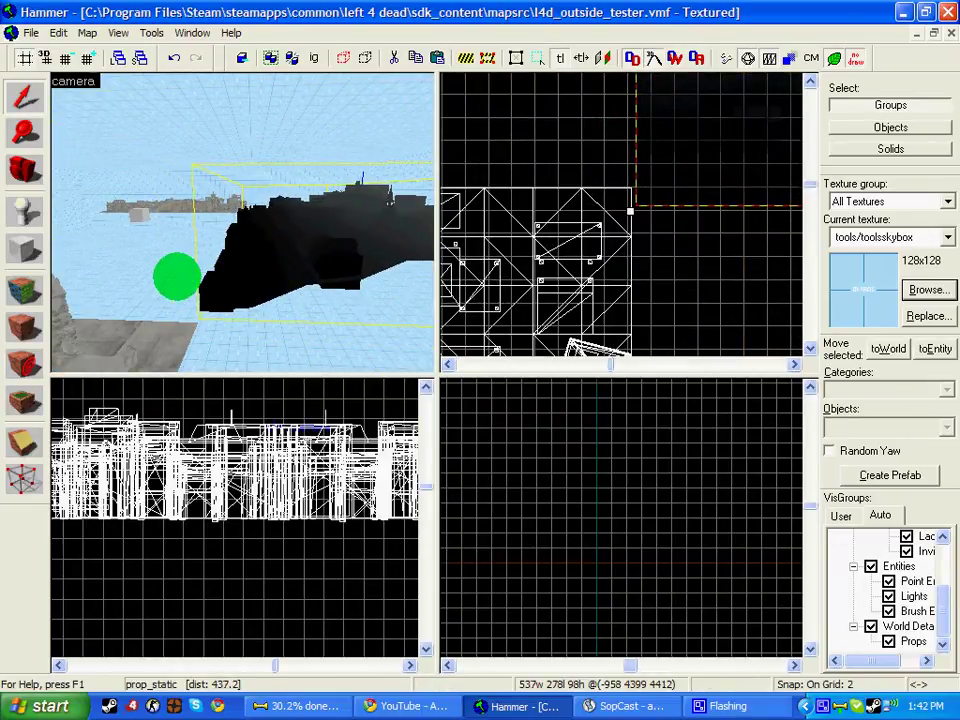
Clone the northern hill prop to the south side of the sky_camera in the top view
scroll(582, 201, "down", 10)
mouse_move(616, 160)
left_mouse_down("shift")
mouse_move(629, 361)
mouse_move(614, 305)
mouse_move(619, 320)
left_mouse_up("shift")
double_click(246, 248)
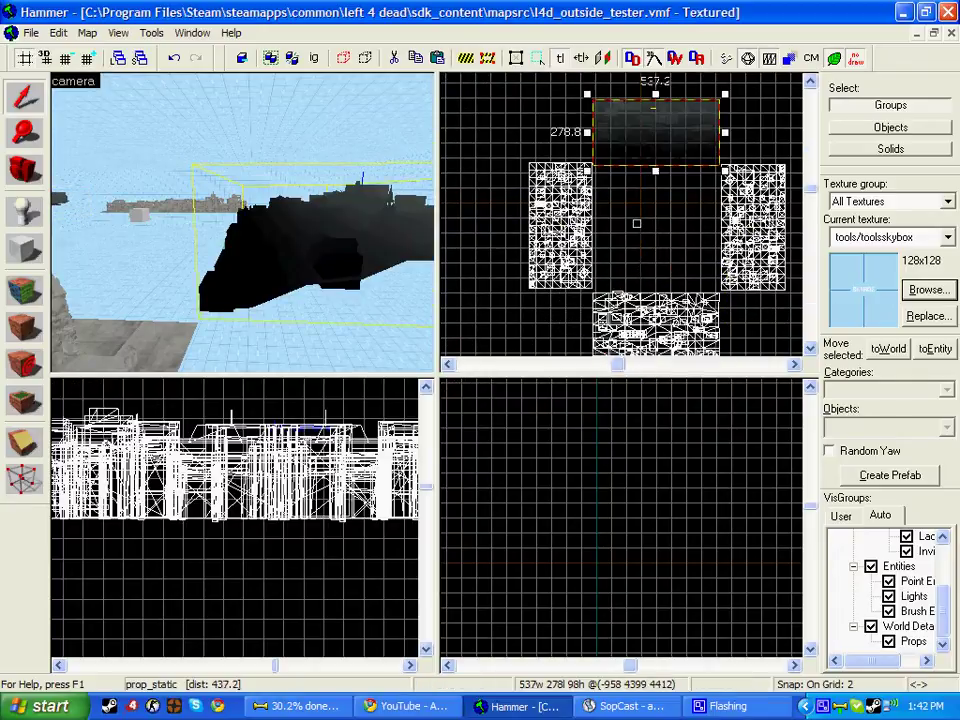
Set the southern hill prop's yaw angle to 0 and move it to close the gap between the side props, then maximize the top view
key("a")
left_click(84, 198)
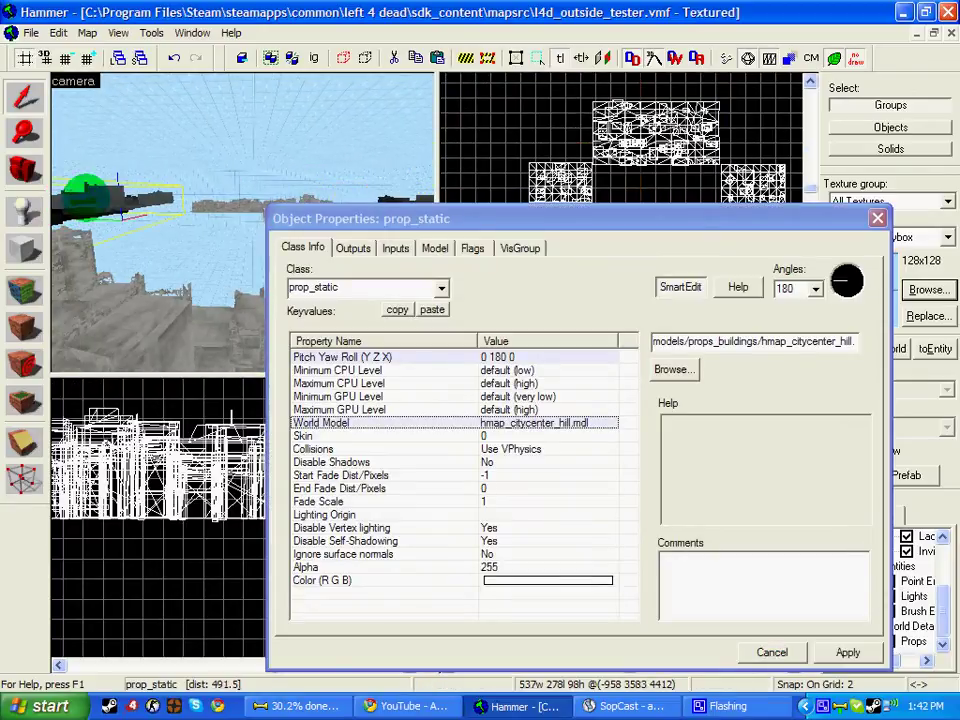
left_click_drag(842, 280, 897, 282)
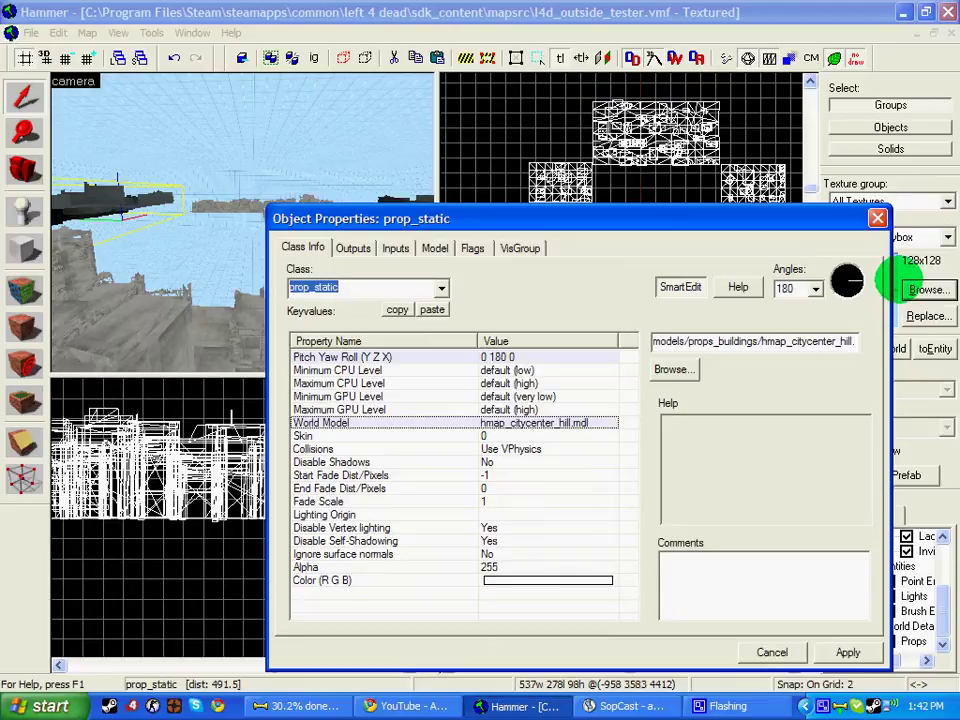
left_click(852, 281)
left_click(848, 652)
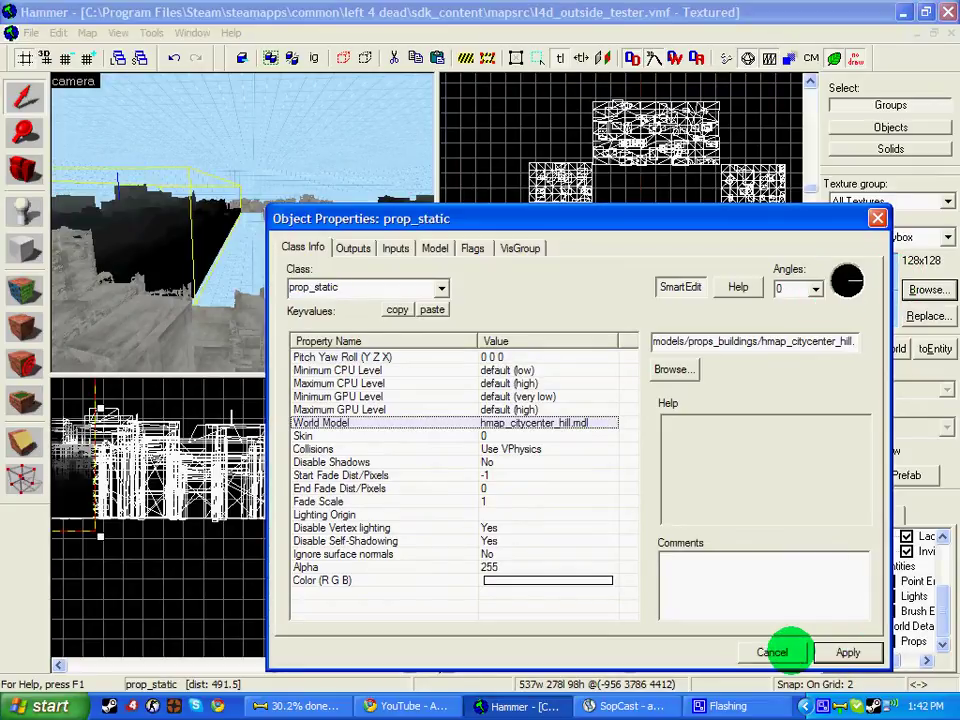
left_click(790, 652)
left_click_drag(659, 273, 663, 317)
key("shift+z")
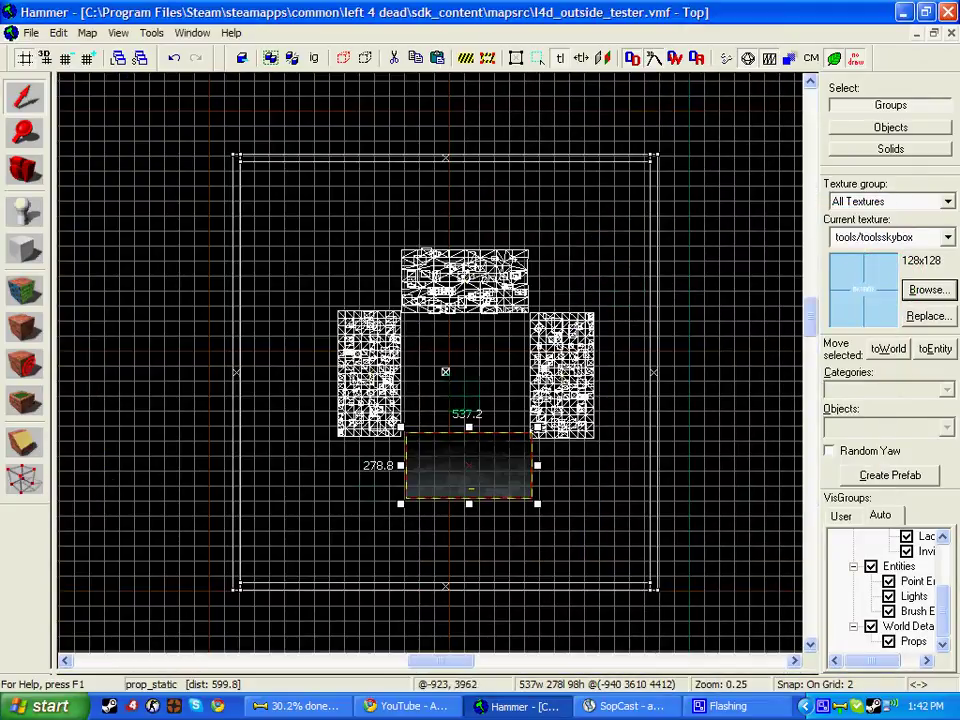
Align the southern hill prop's upper corner with the lower inner corner of the western city prop in the top view
scroll(400, 451, "up", 10)
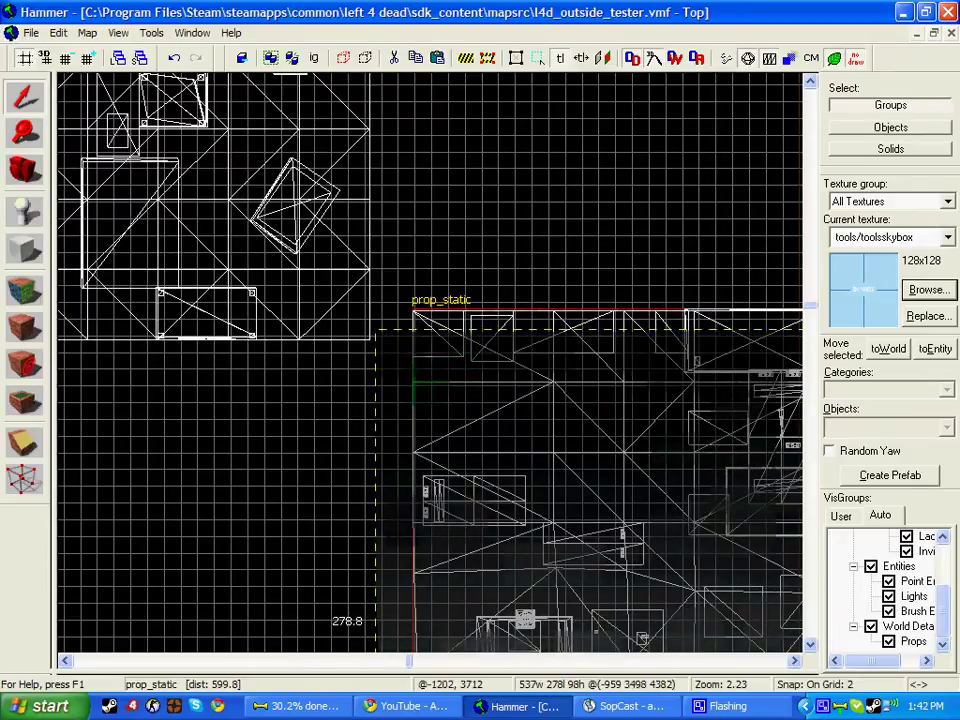
key("shift+z")
Examine the four city and hill props surrounding the sky_camera from several sides in a maximized 3D view, selecting the sky_camera
left_click(225, 279)
key("shift+z")
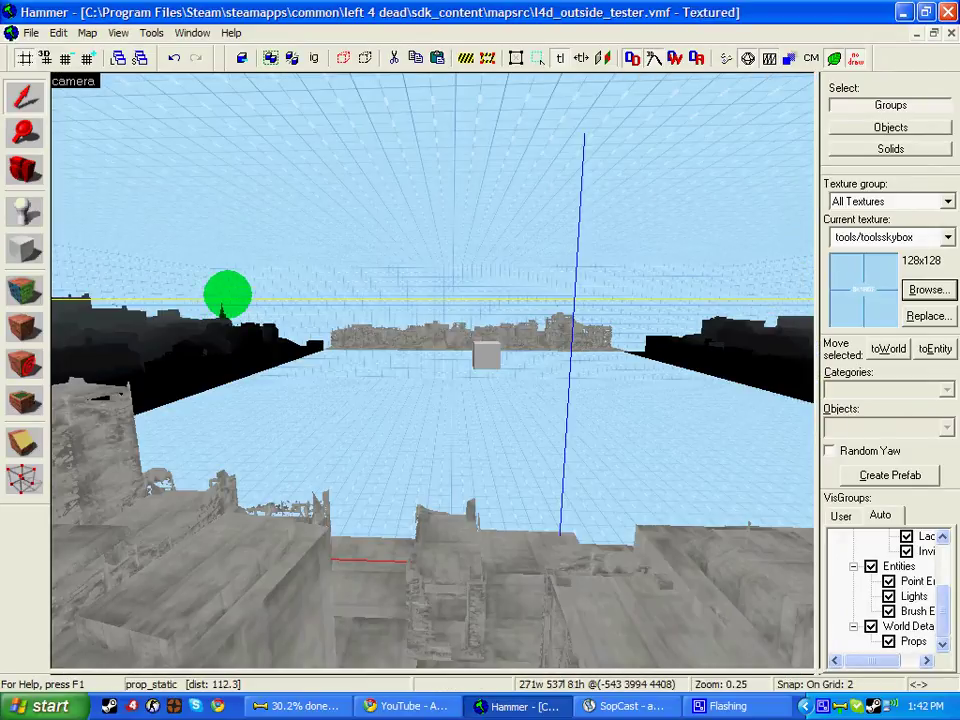
key("z")
key("s")
key("z")
left_click(285, 366)
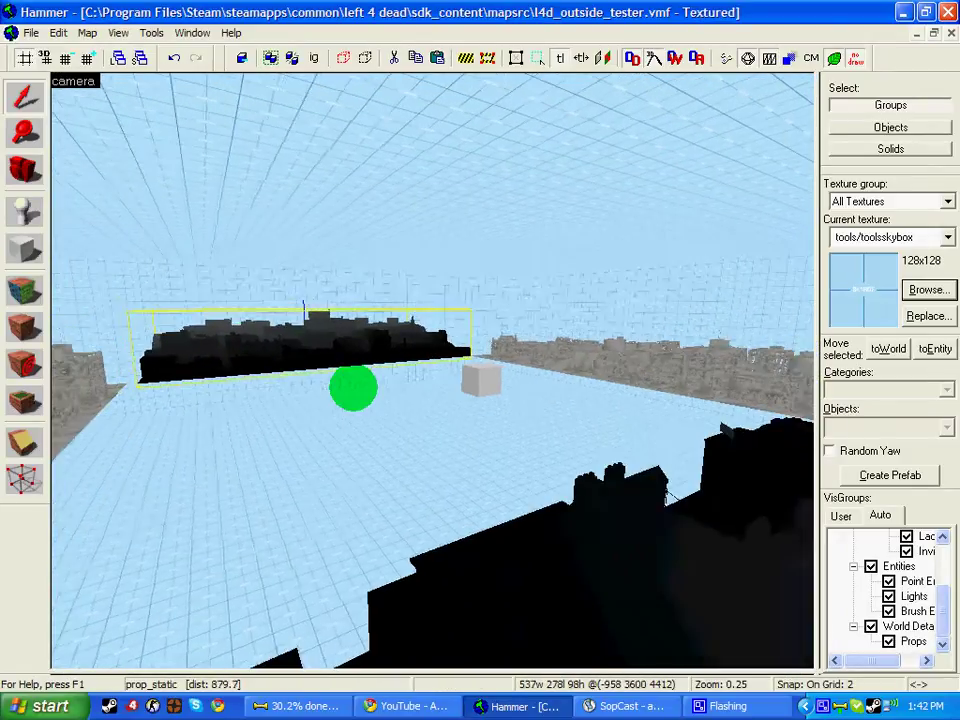
key("s")
key("z")
key("w")
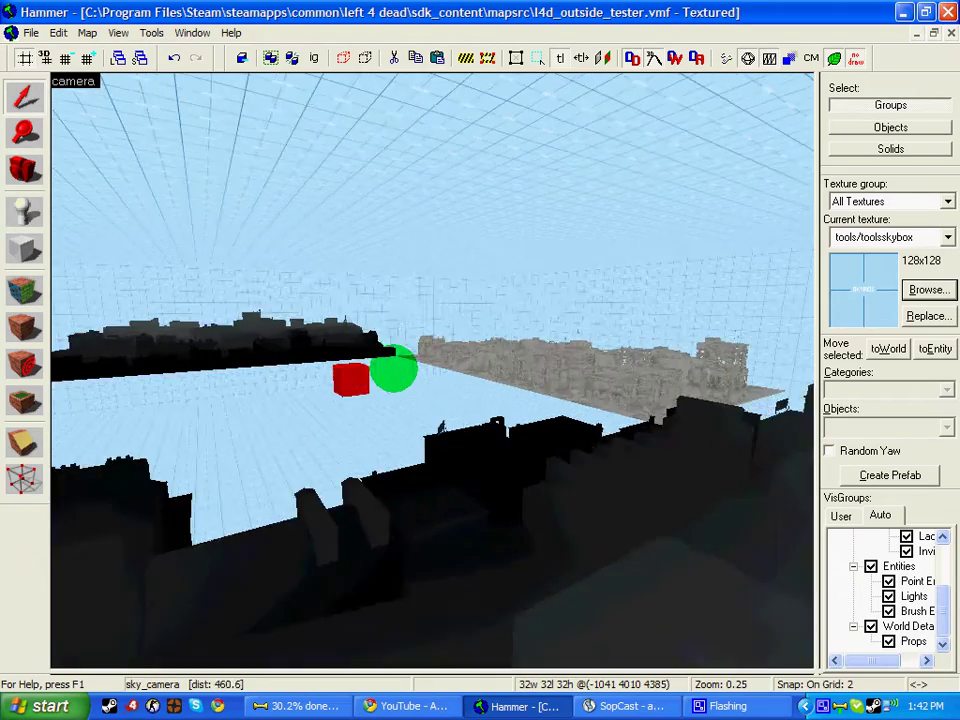
key("s")
key("d")
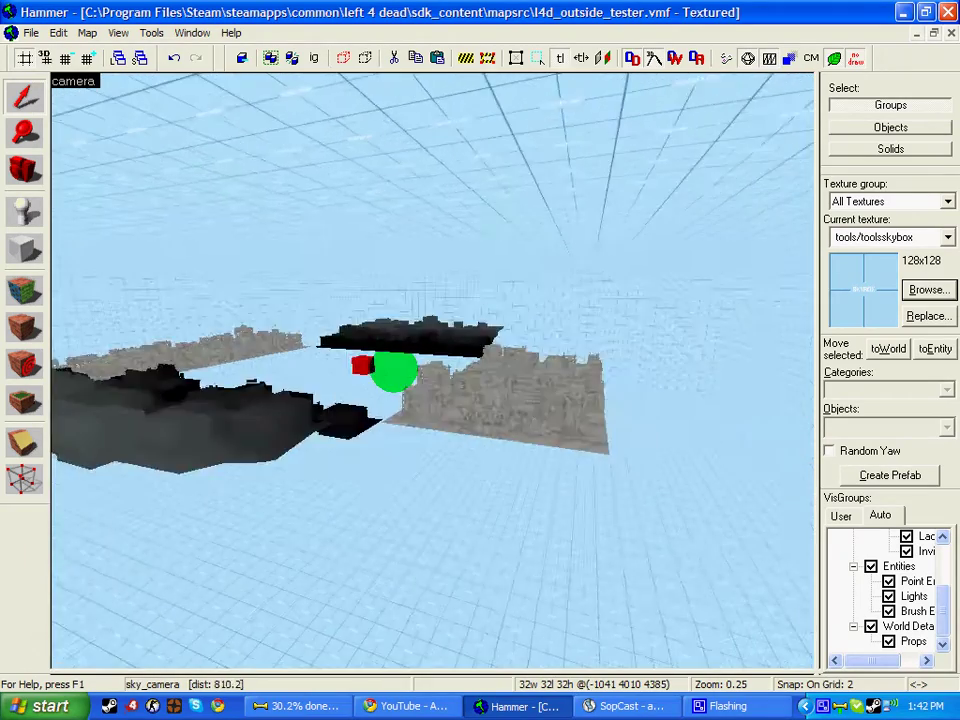
key("w")
key("s")
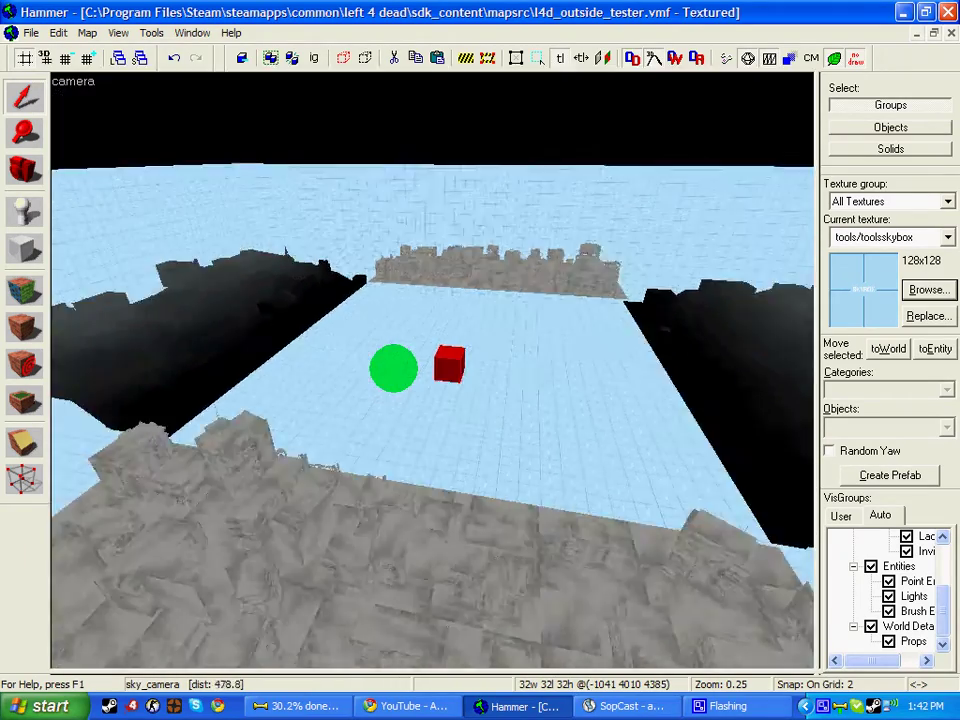
Move the sky_camera to the centre of the open area between the four props in the top view and check it in 3D
key("z")
key("shift+z")
key("w")
key("z")
scroll(612, 255, "down", 14)
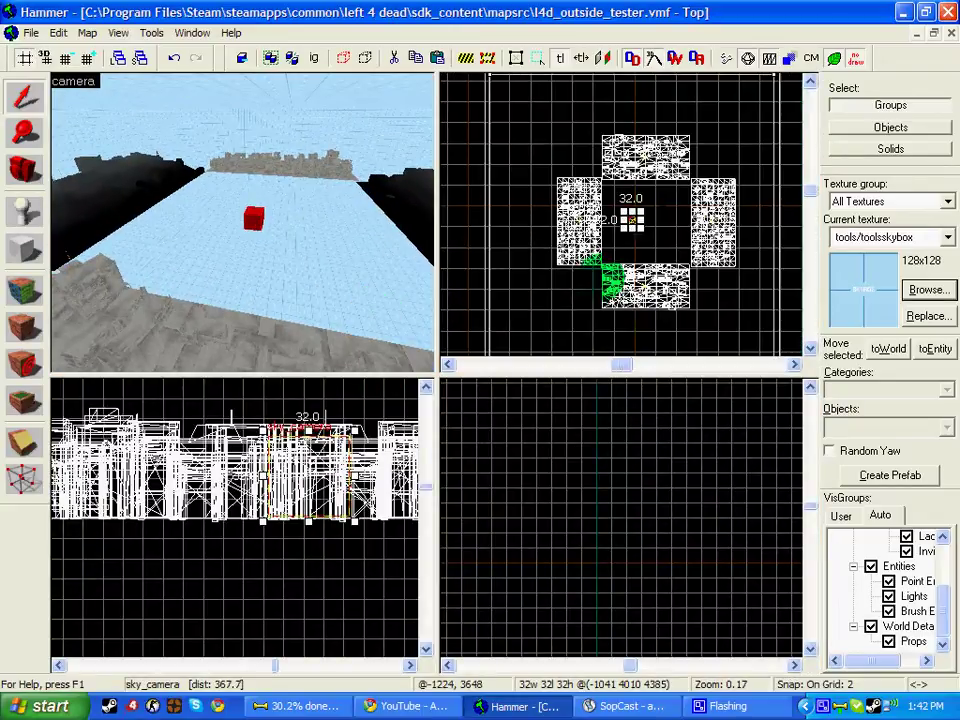
scroll(650, 200, "up", 8)
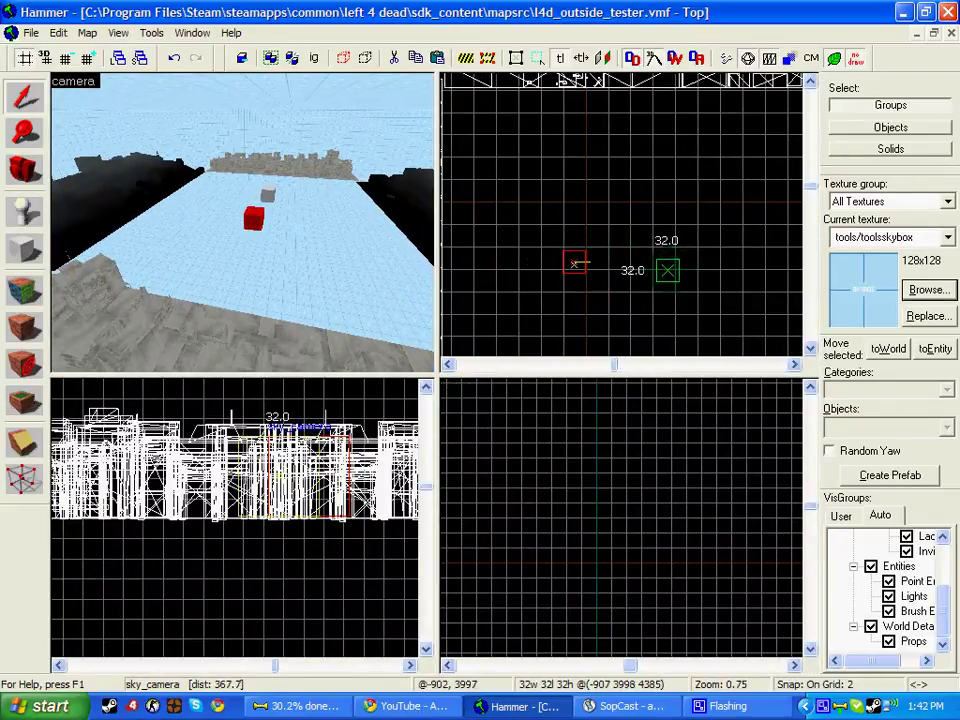
scroll(660, 268, "down", 4)
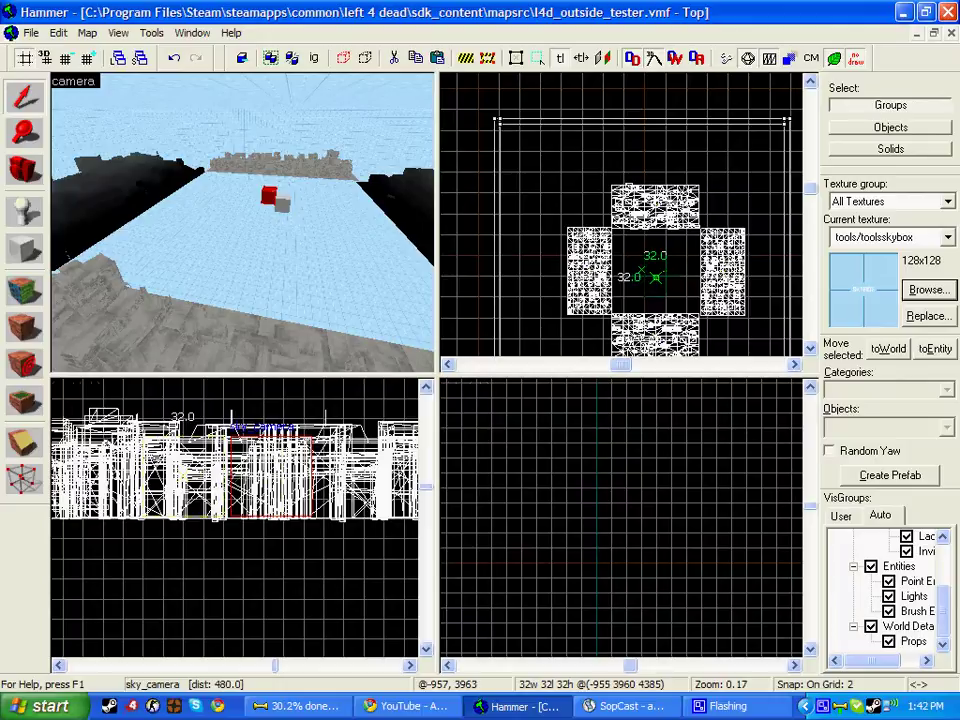
key("z")
key("w")
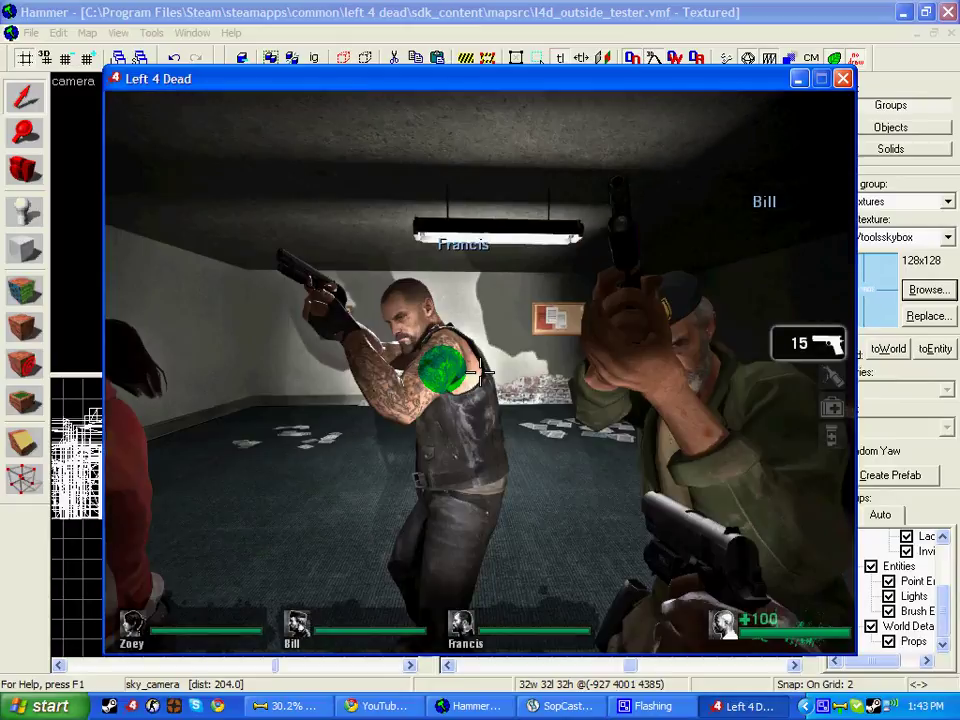
In the running Left 4 Dead map, open the safe room door, walk outside and examine the city skyline around the yard
key("w")
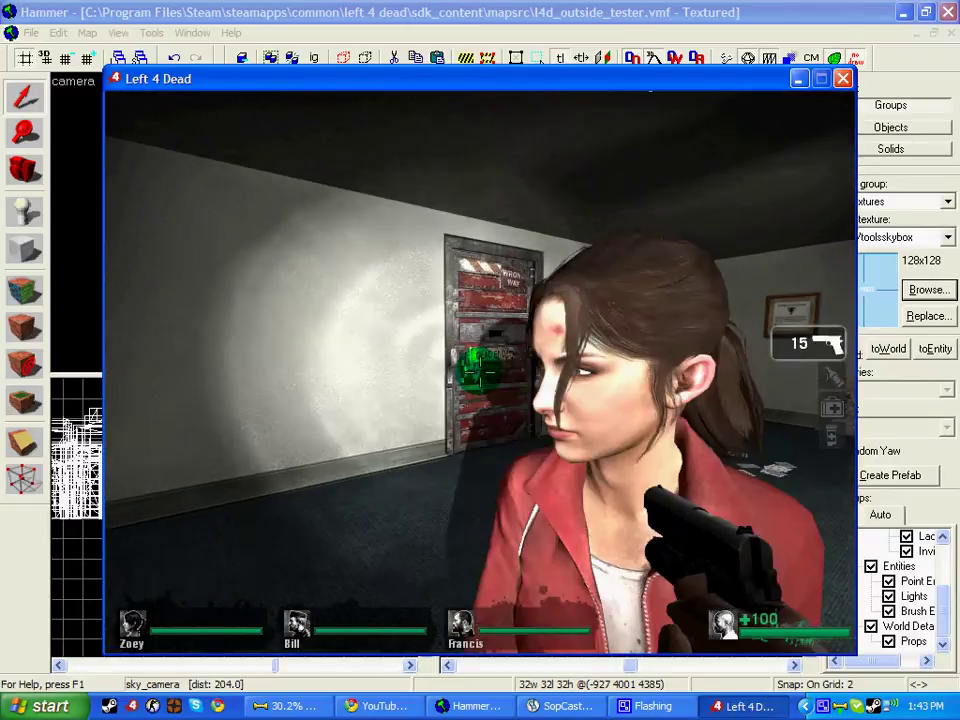
key("w")
key("e")
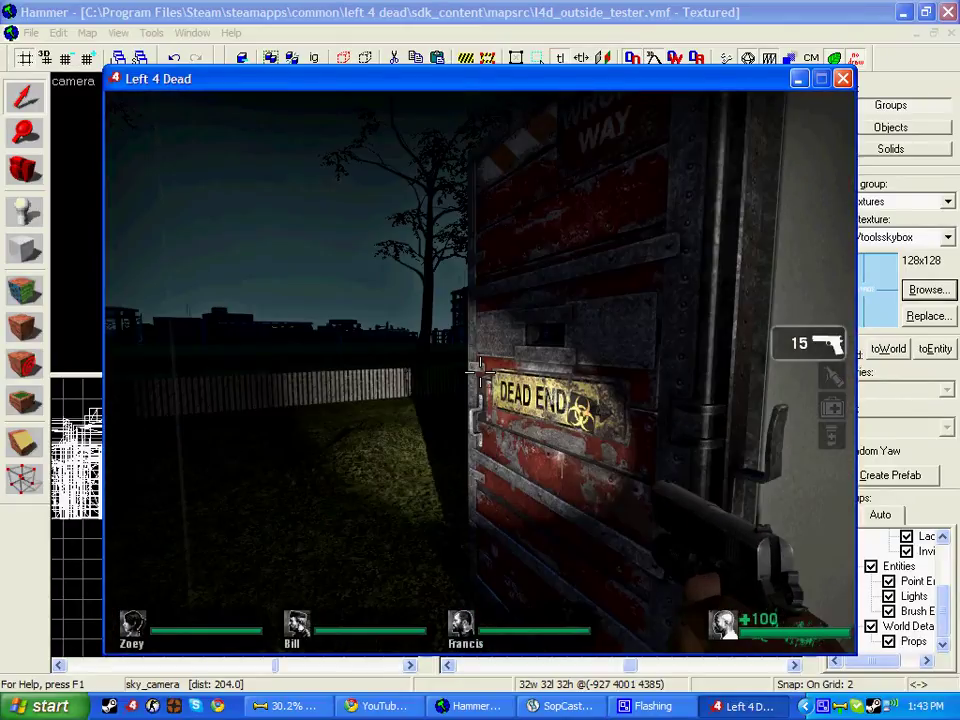
key("w")
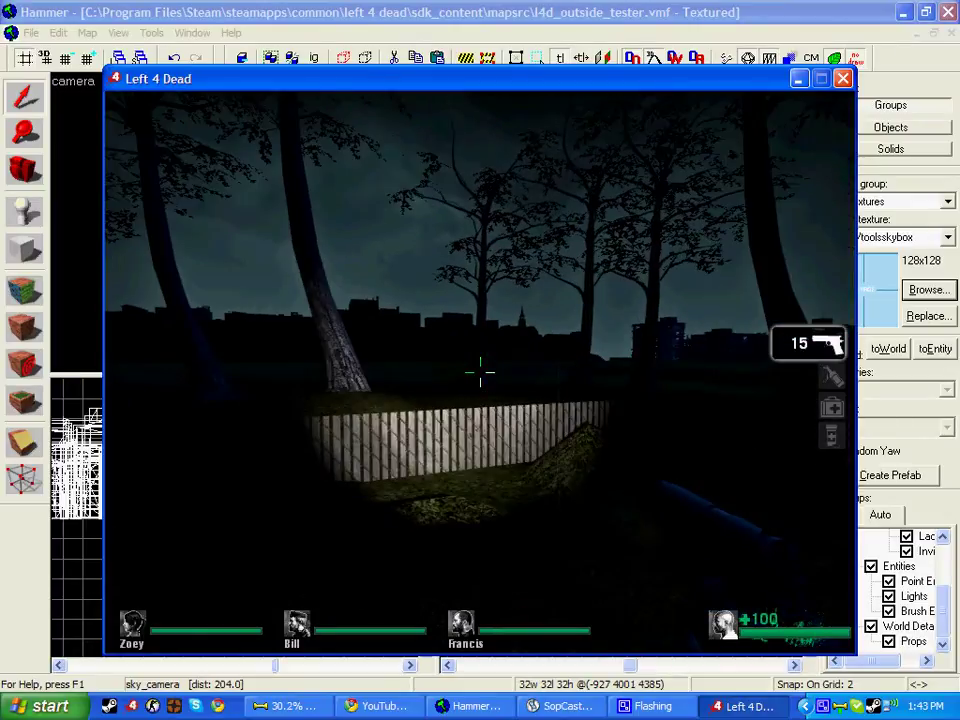
key("w")
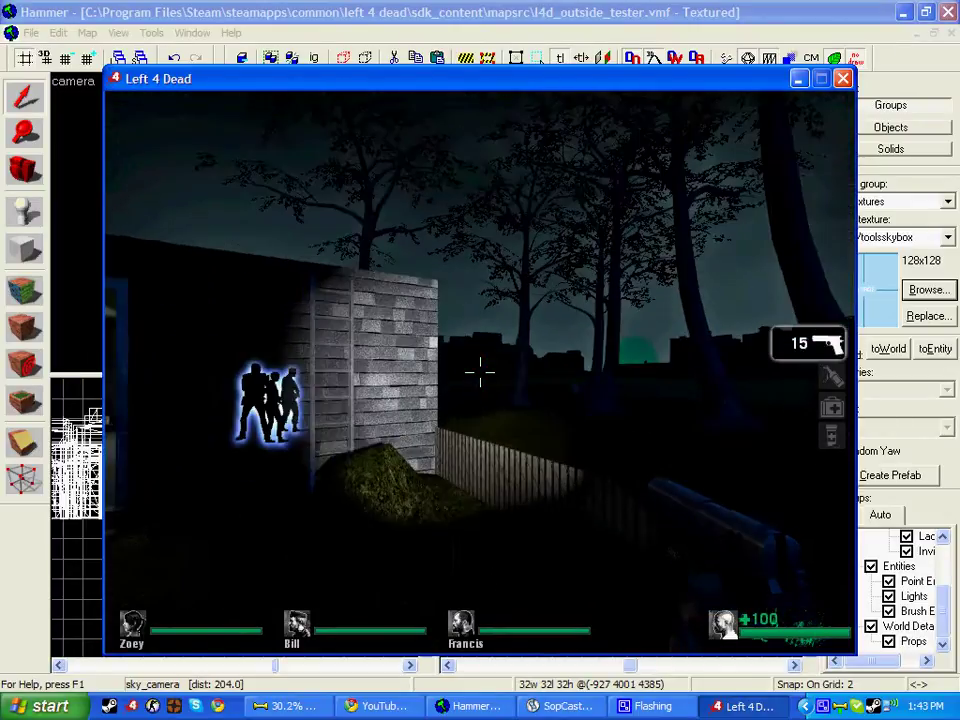